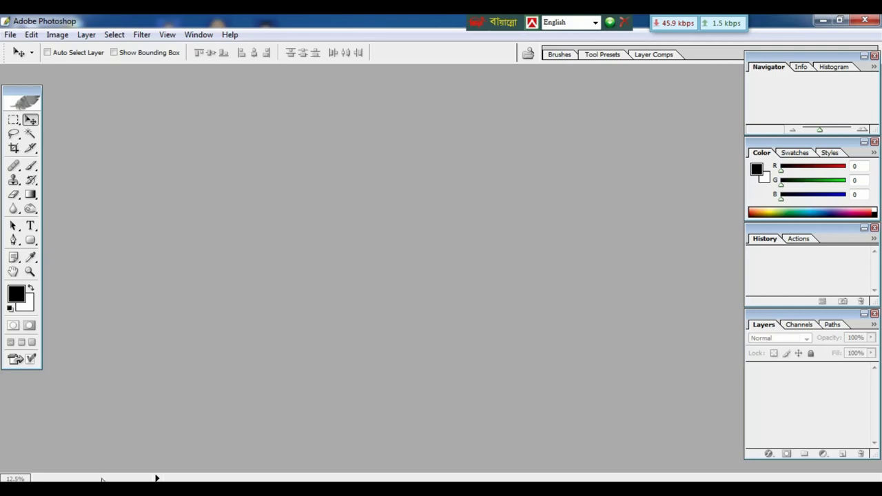
Switch to the Explorer window showing the four product photos in New folder (2).
key(alt+Tab)
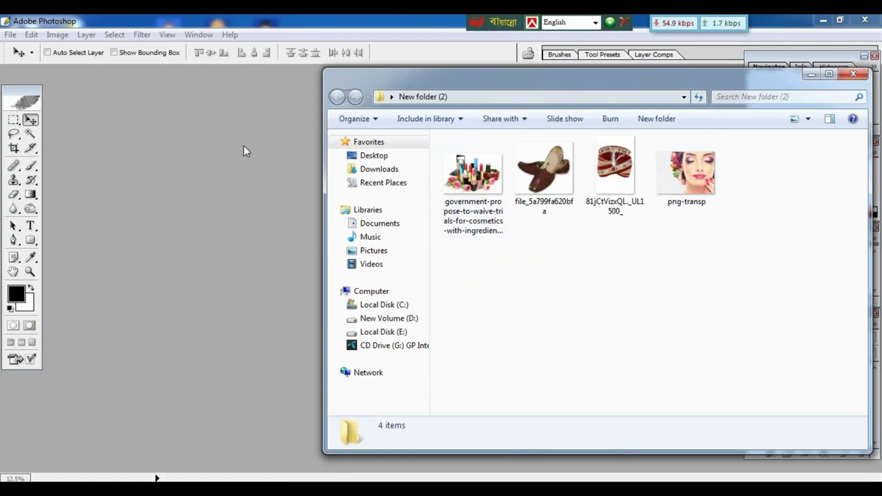
Bring the empty Photoshop workspace back to the front over Explorer.
click(243, 145)
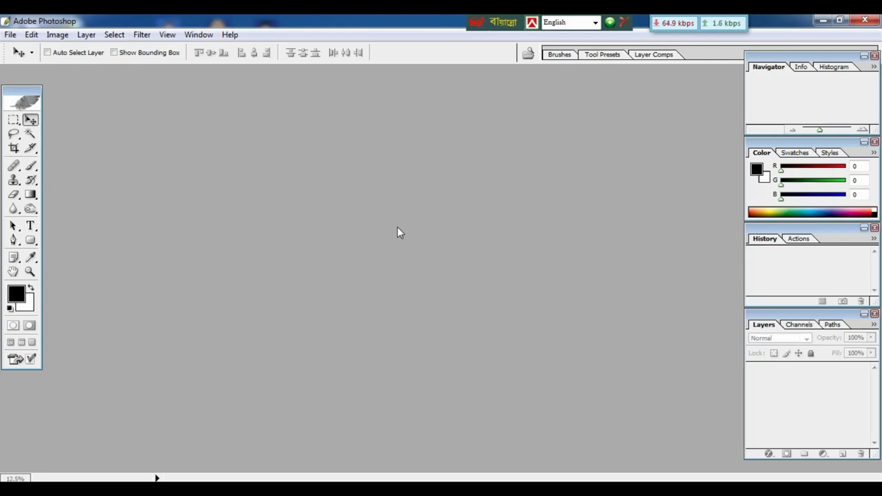
Create a 120 × 24 inch document at 72 pixels/inch and enlarge its window.
key(ctrl+n)
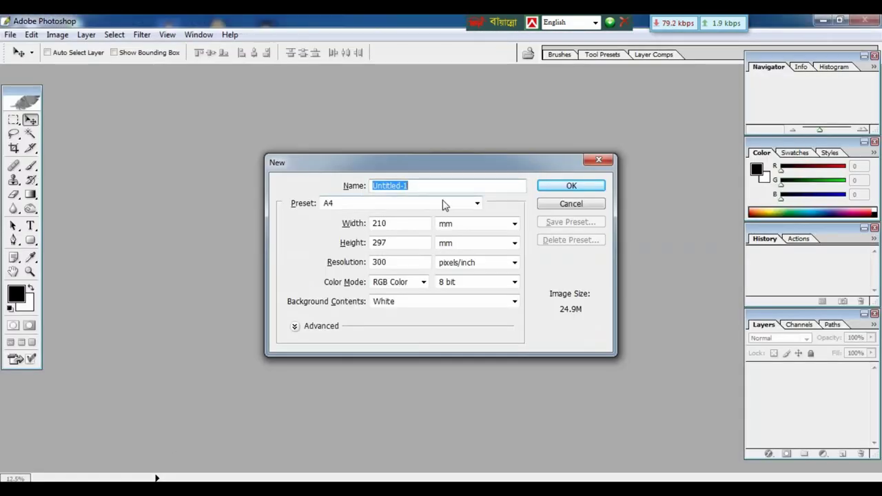
click(513, 224)
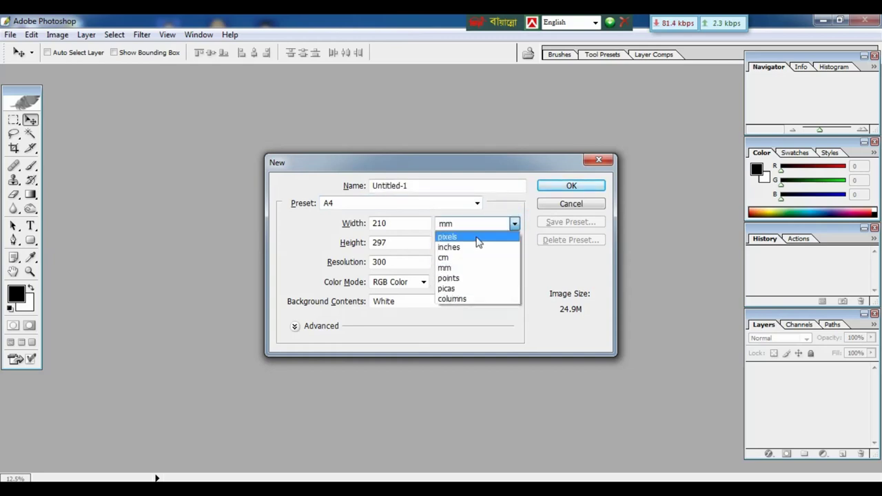
click(456, 247)
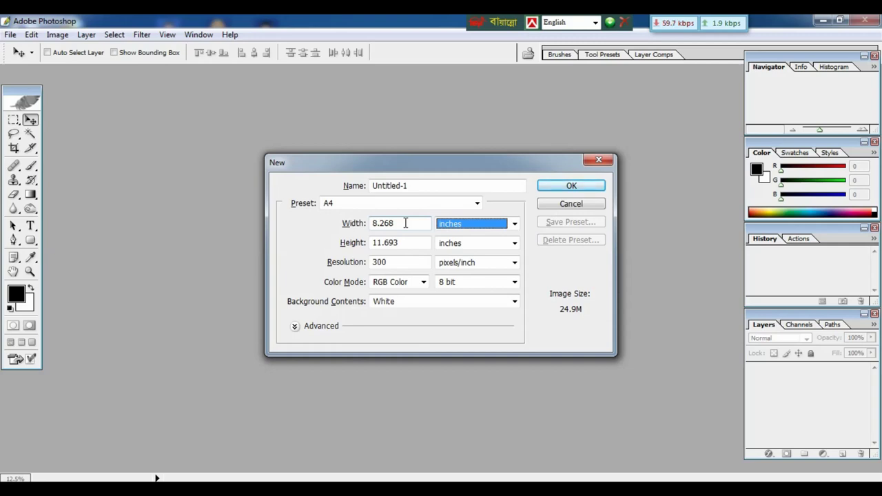
drag(405, 223, 369, 224)
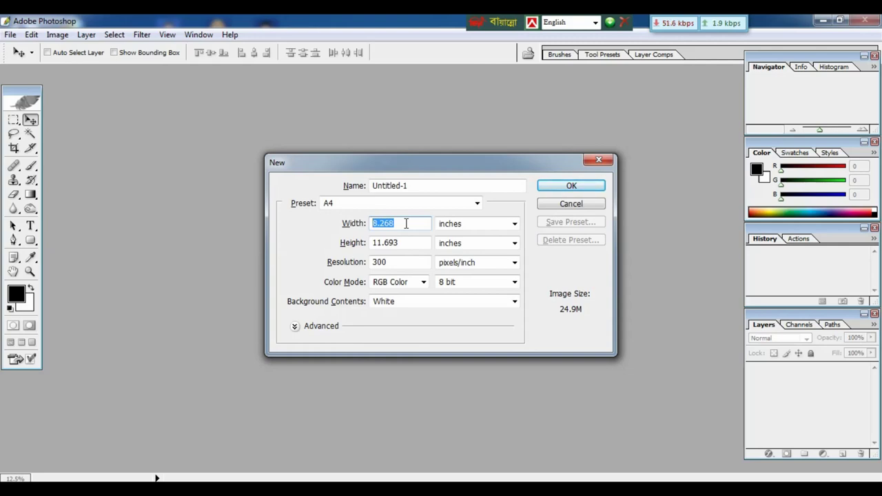
text(1)
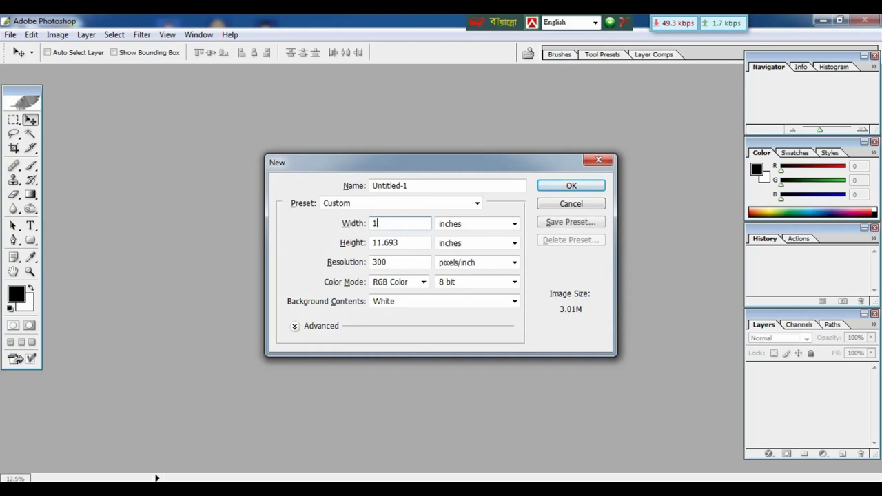
text(20)
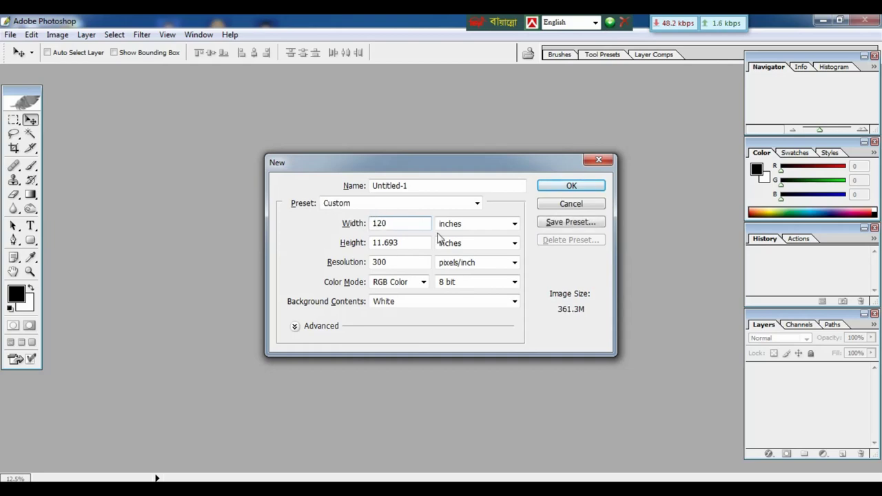
double_click(402, 243)
text(24)
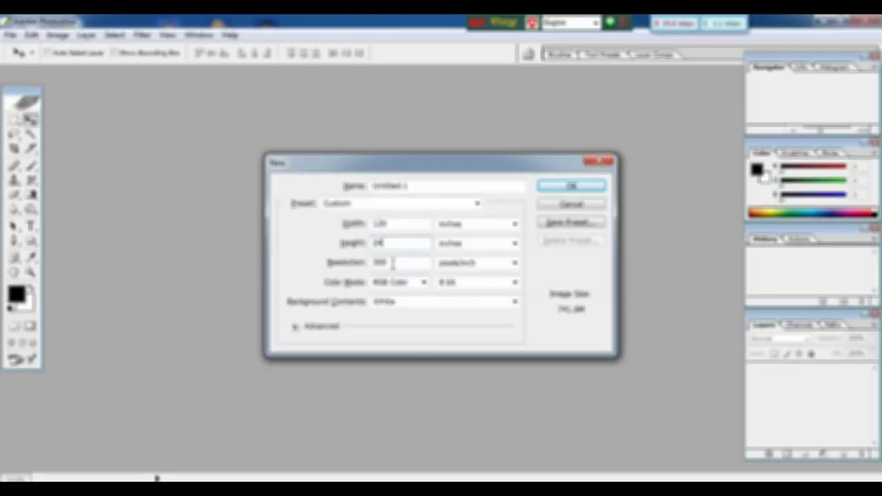
click(350, 262)
text(7)
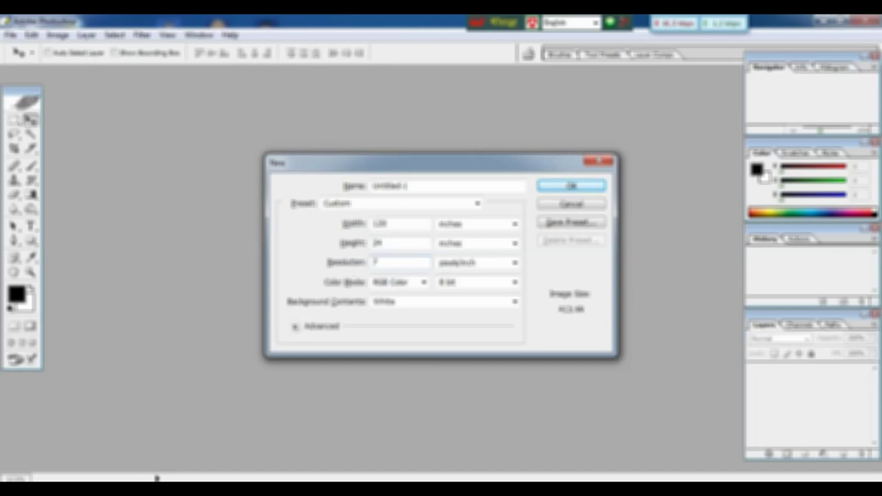
text(2)
click(551, 187)
drag(520, 178, 699, 391)
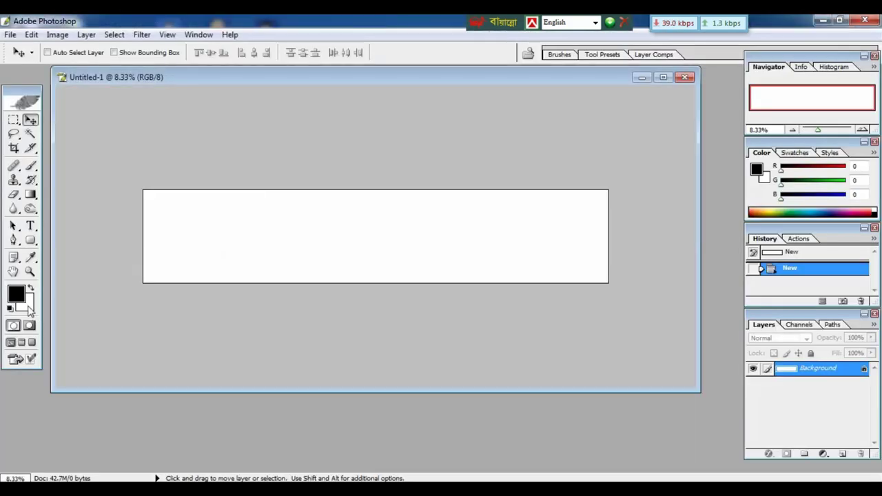
Set the background colour to navy 191741 and fill the canvas with it.
click(28, 307)
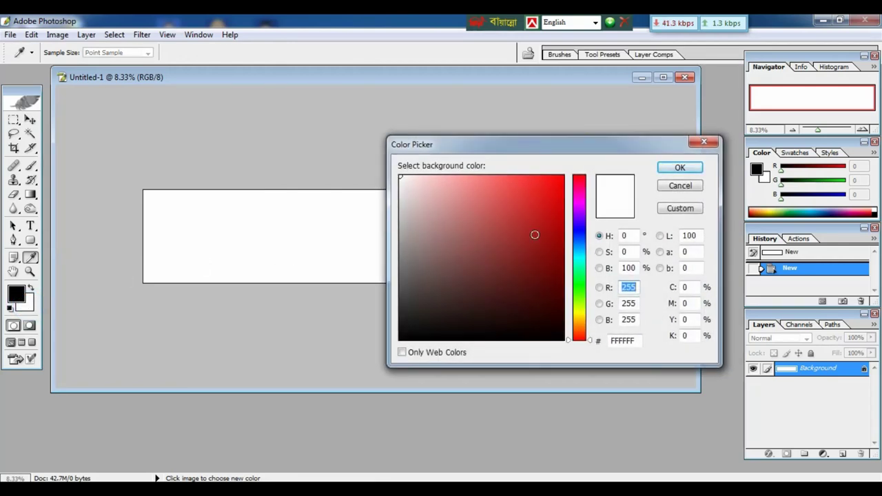
click(578, 230)
click(520, 289)
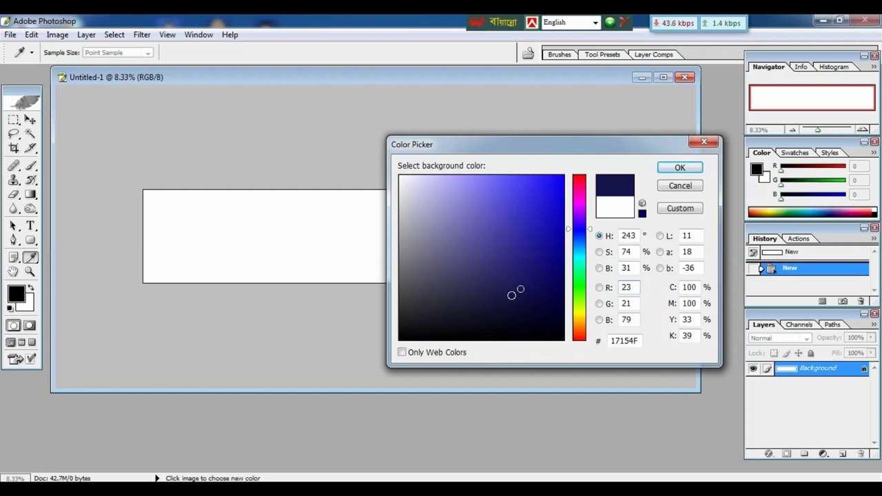
click(505, 298)
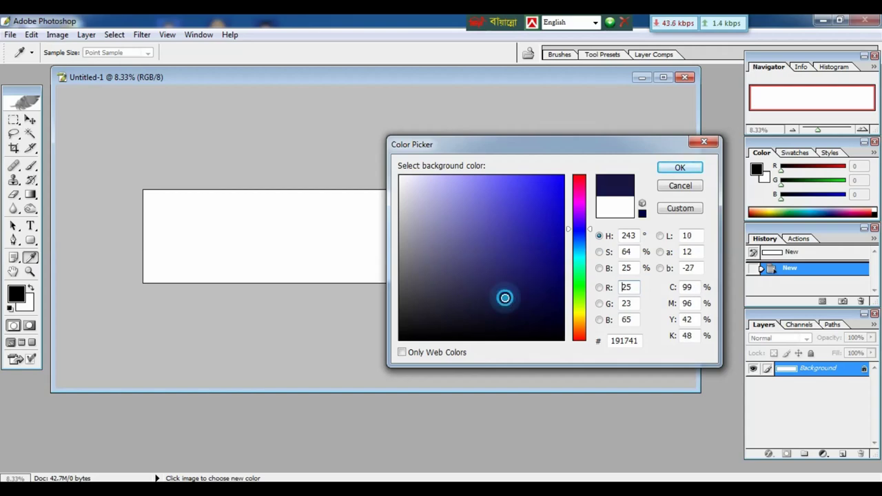
click(681, 168)
key(v)
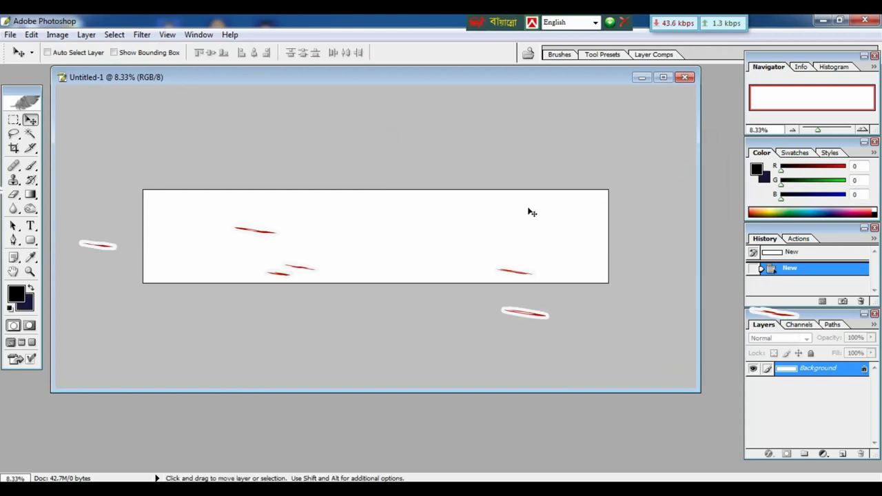
key(ctrl+BackSpace)
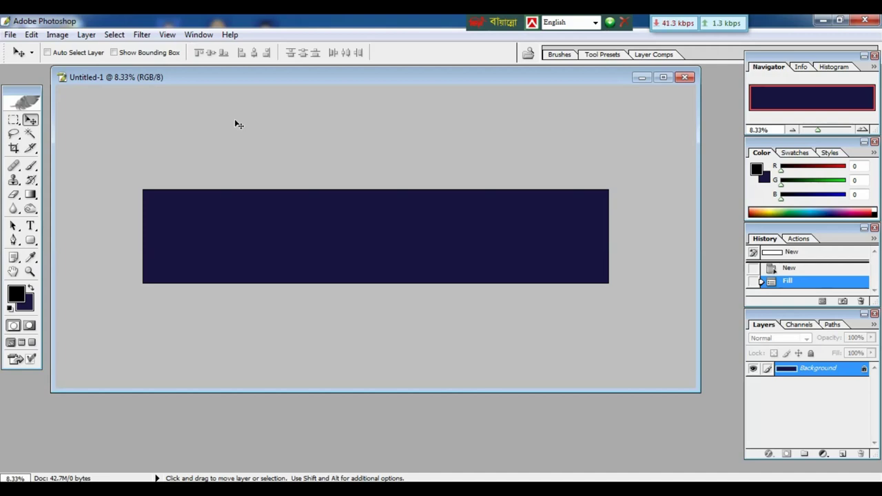
Show rulers and add a horizontal middle guide and a vertical guide near 20 inches.
key(ctrl+r)
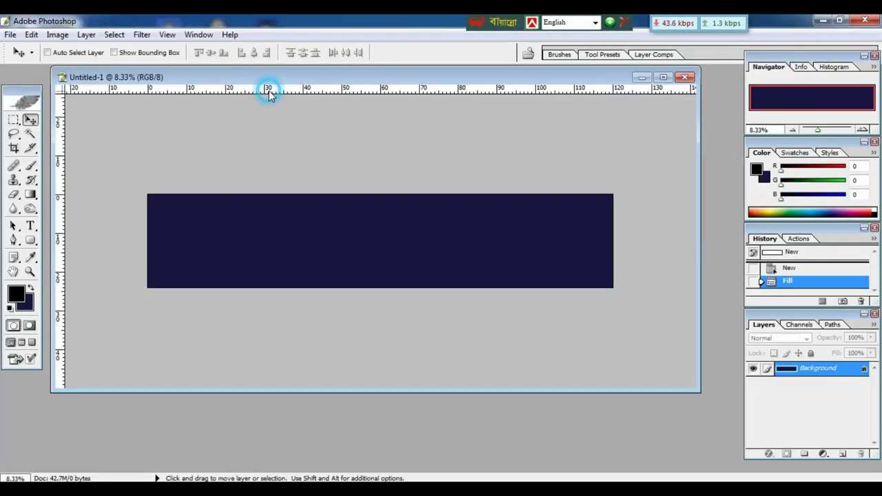
drag(268, 90, 272, 241)
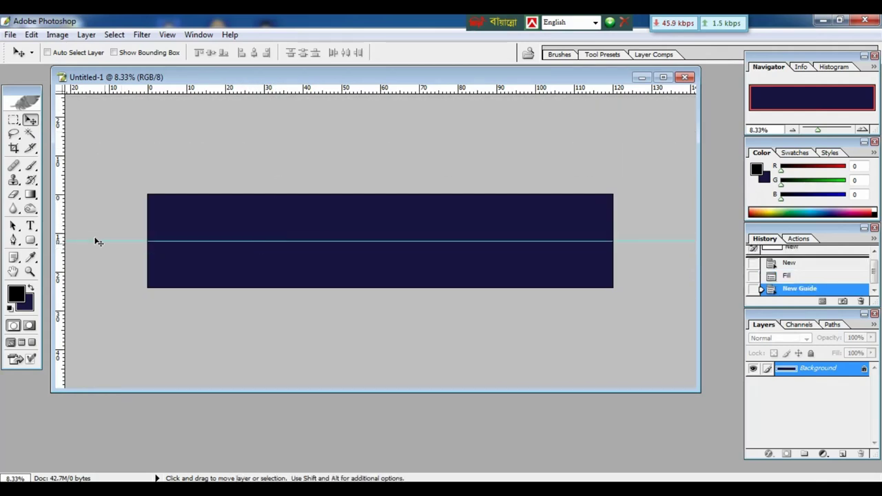
drag(66, 230, 221, 242)
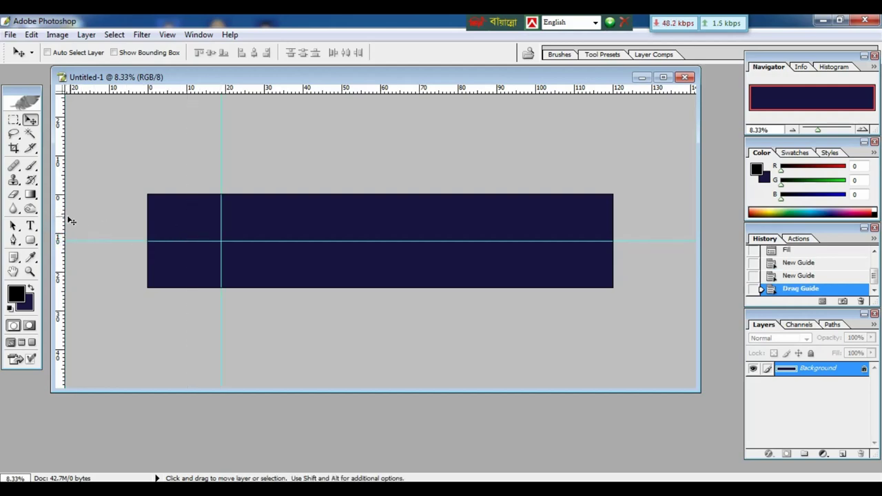
click(31, 234)
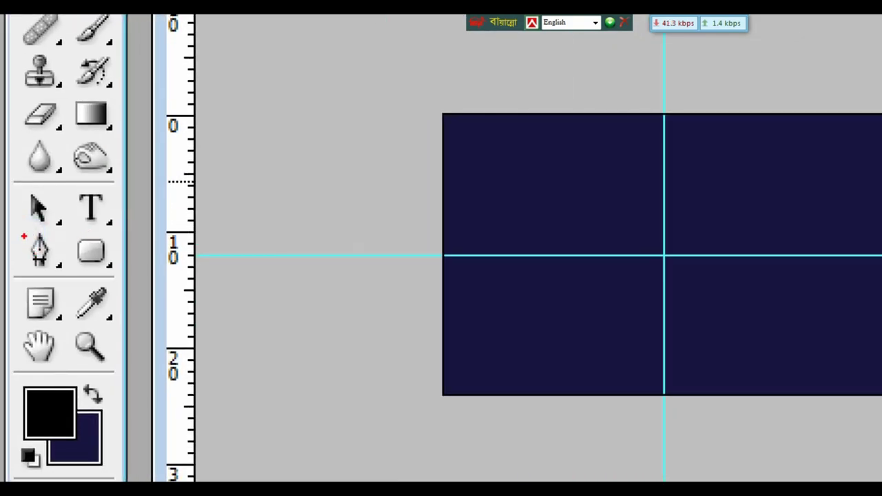
click(7, 231)
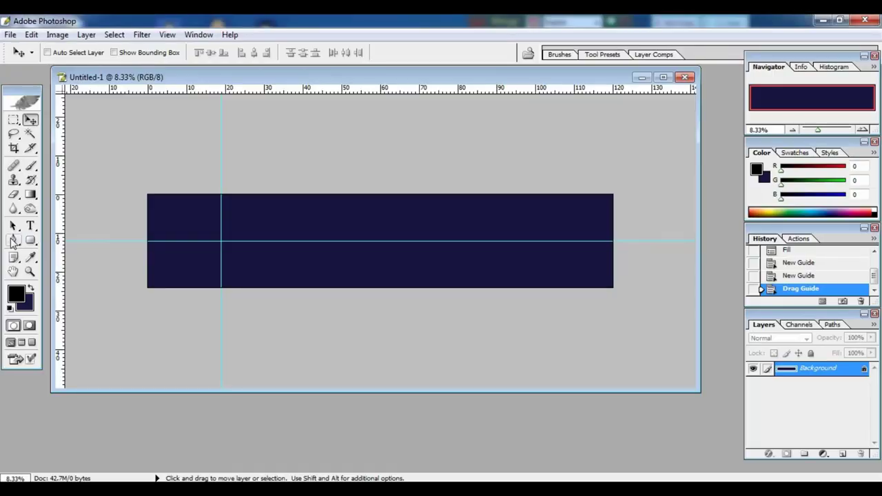
Pen-trace a right-pointing arrow around the banner's left end along the guides and load it as a selection.
click(12, 241)
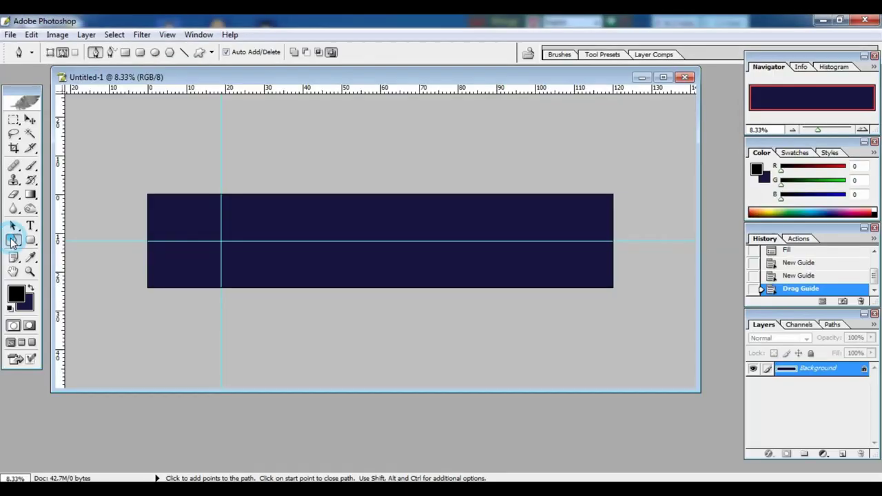
click(222, 197)
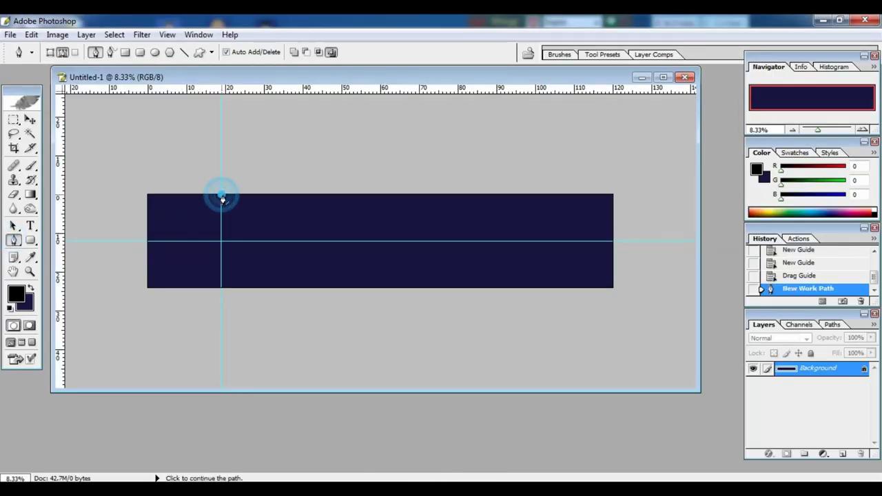
click(253, 242)
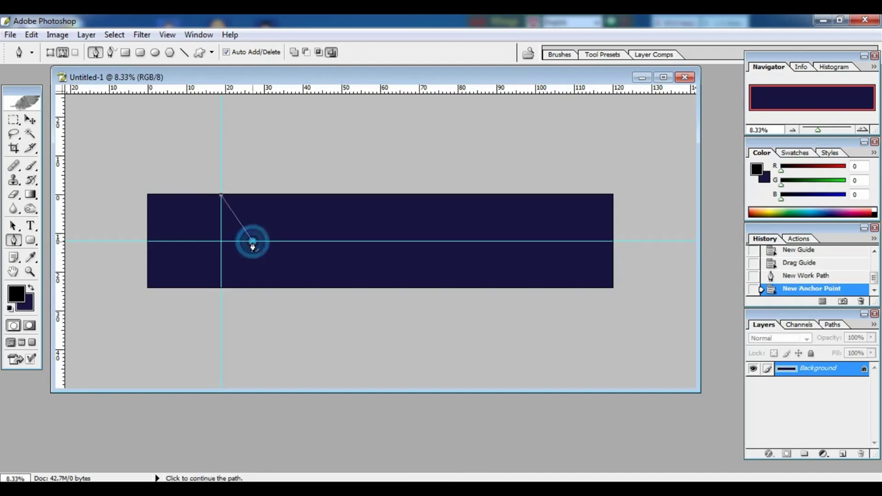
click(221, 286)
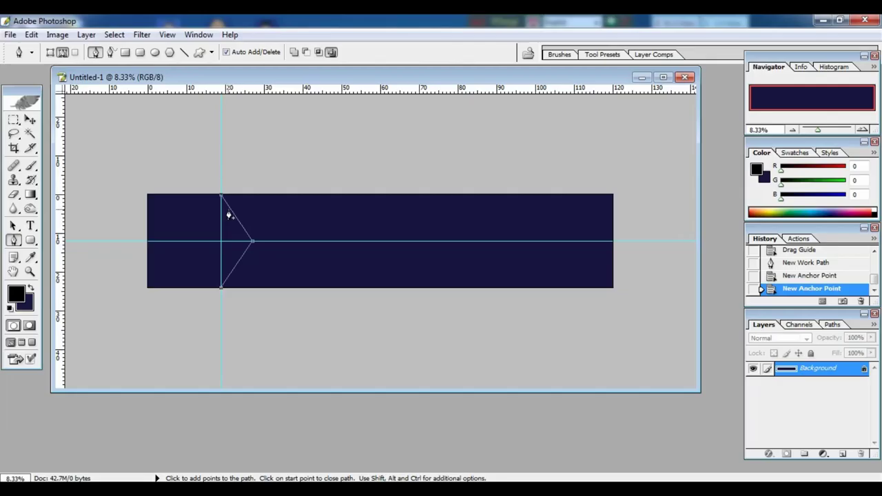
click(203, 318)
click(134, 296)
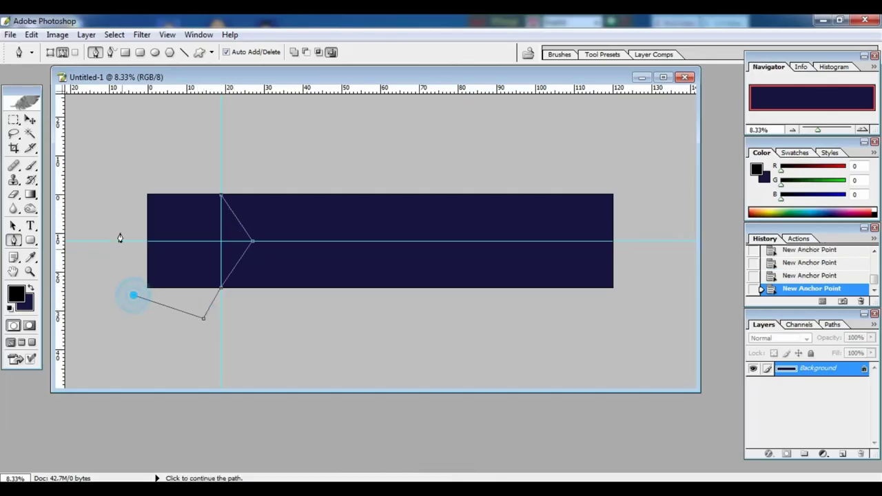
click(120, 223)
click(138, 185)
click(186, 183)
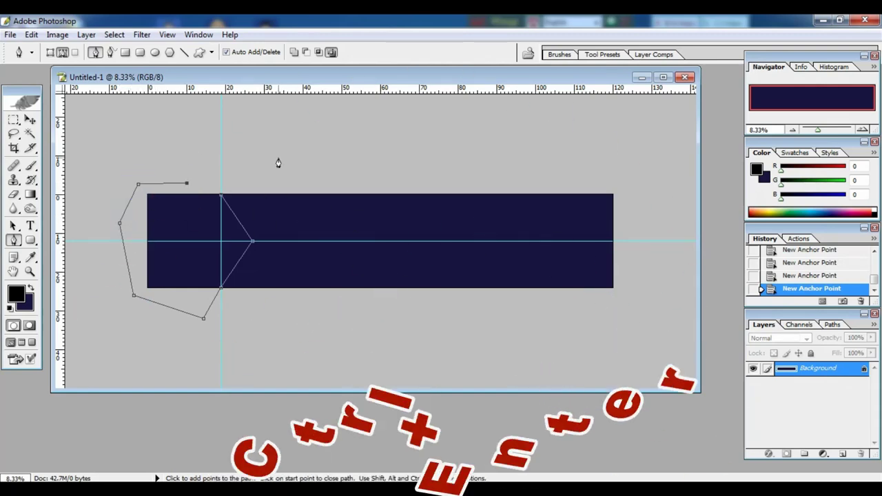
key(ctrl+Return)
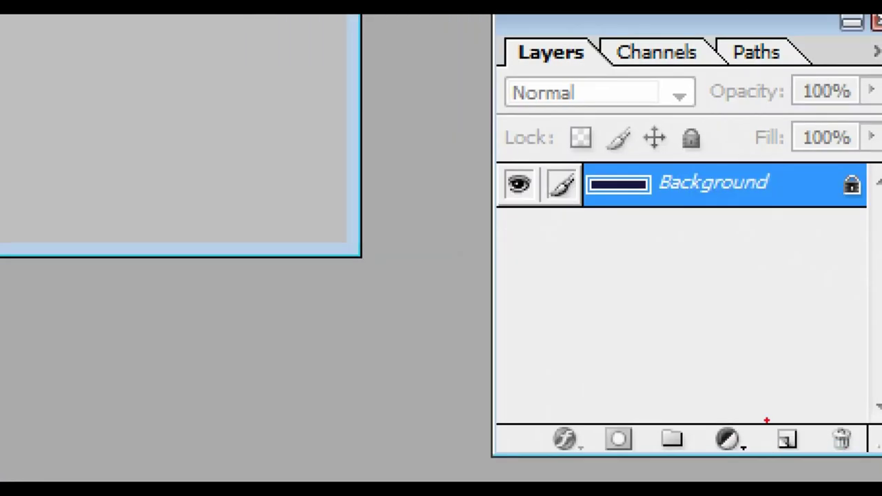
drag(765, 417, 812, 459)
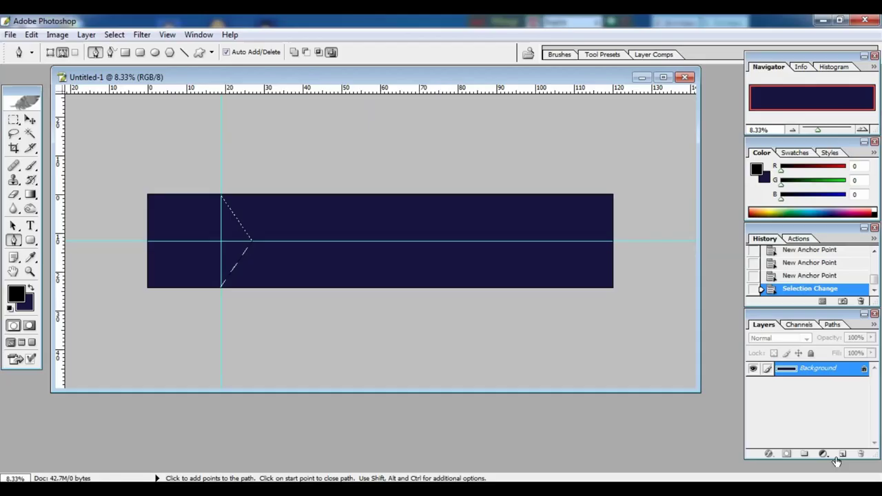
On new Layer 1, fill the arrow selection with yellow (236,239,22).
click(842, 455)
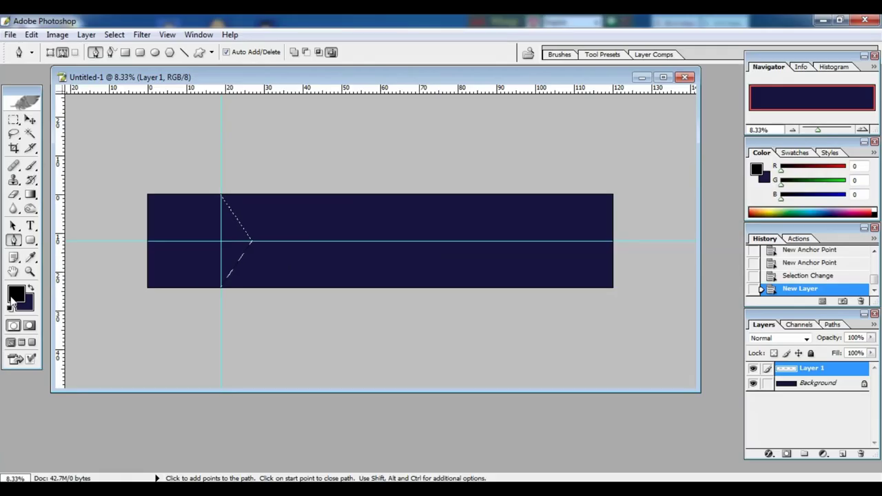
click(15, 298)
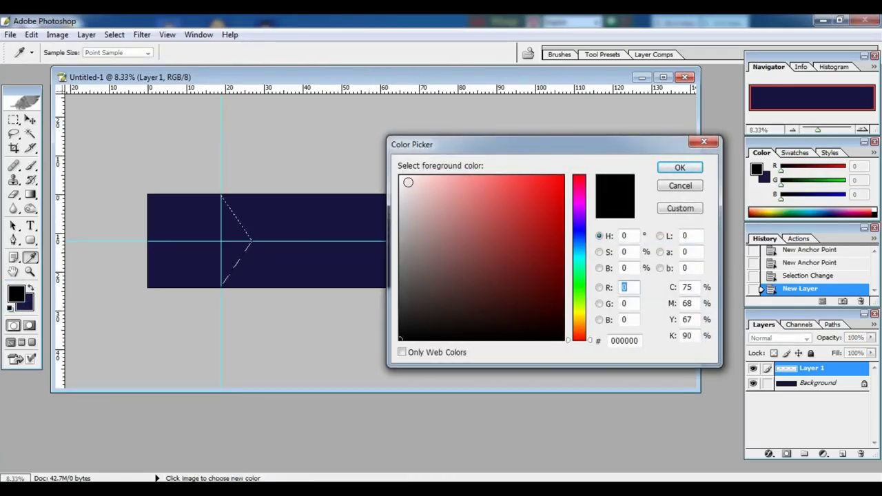
click(579, 237)
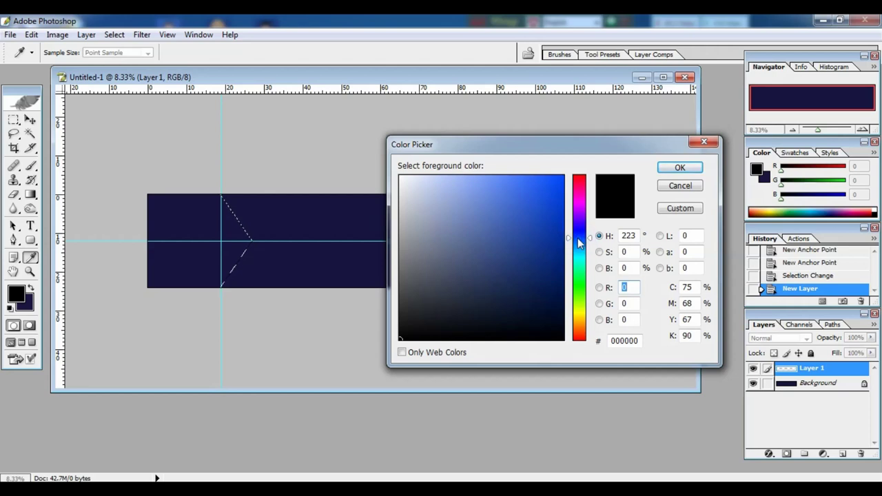
click(581, 311)
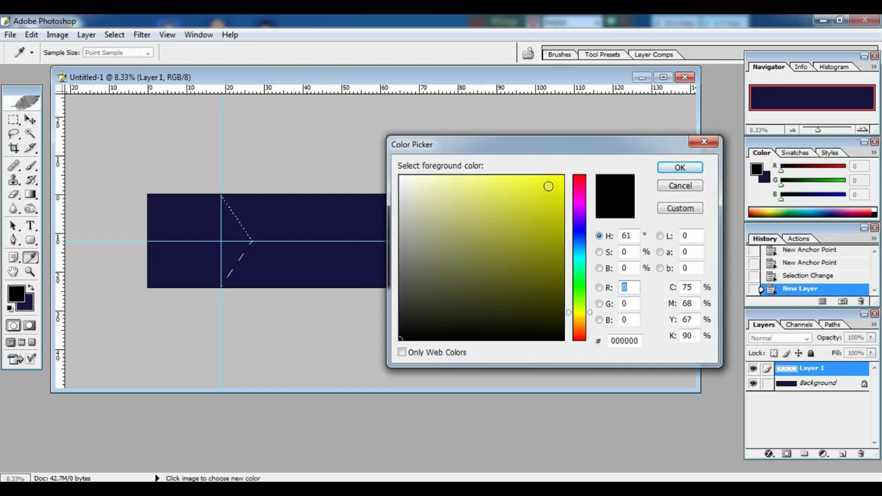
click(548, 186)
click(681, 168)
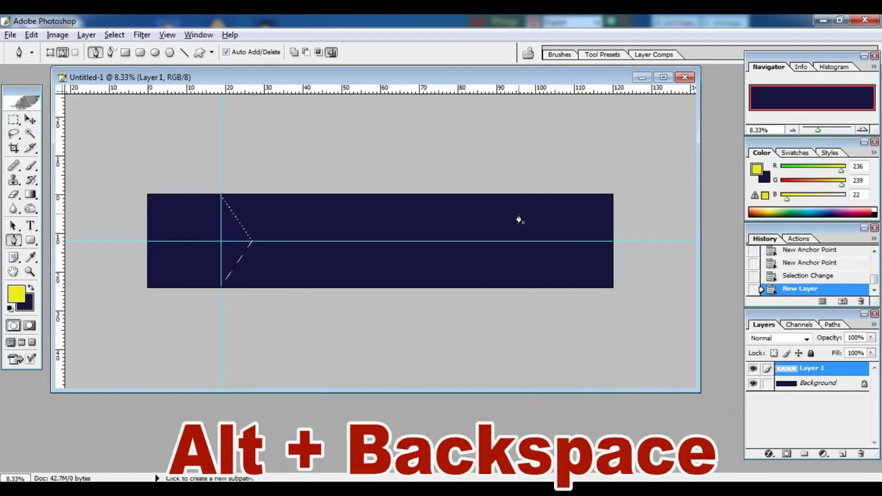
key(alt+BackSpace)
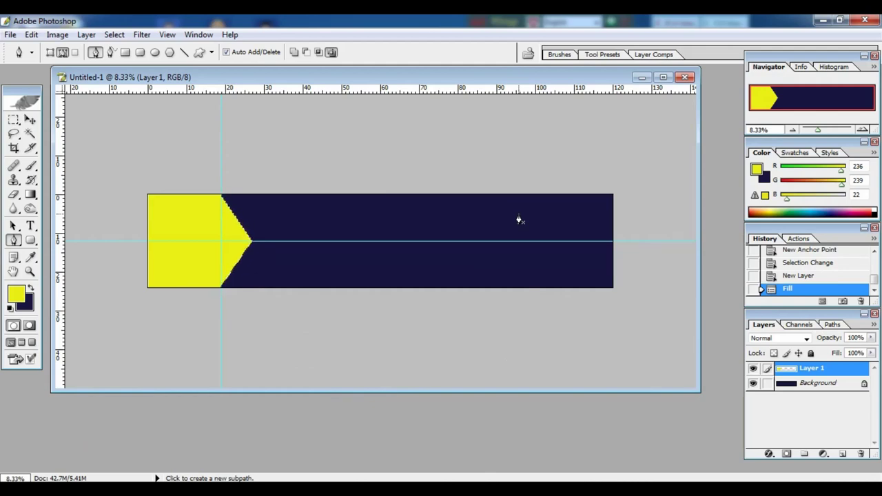
key(ctrl+plus)
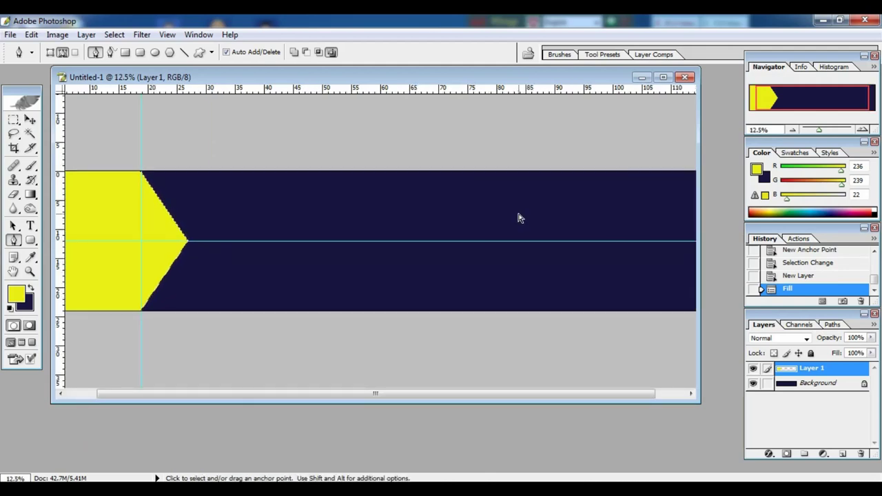
Duplicate the yellow arrow onto Layer 2 and drag the copy right along the banner.
key(ctrl+minus)
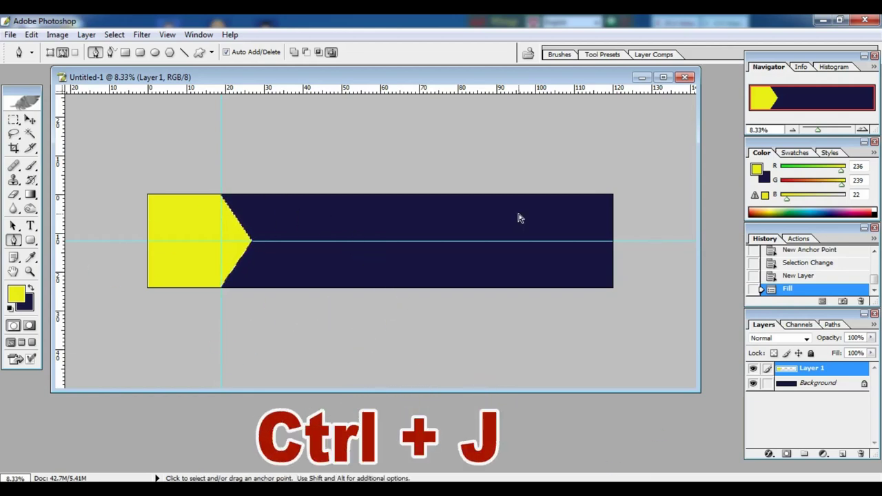
key(ctrl+j)
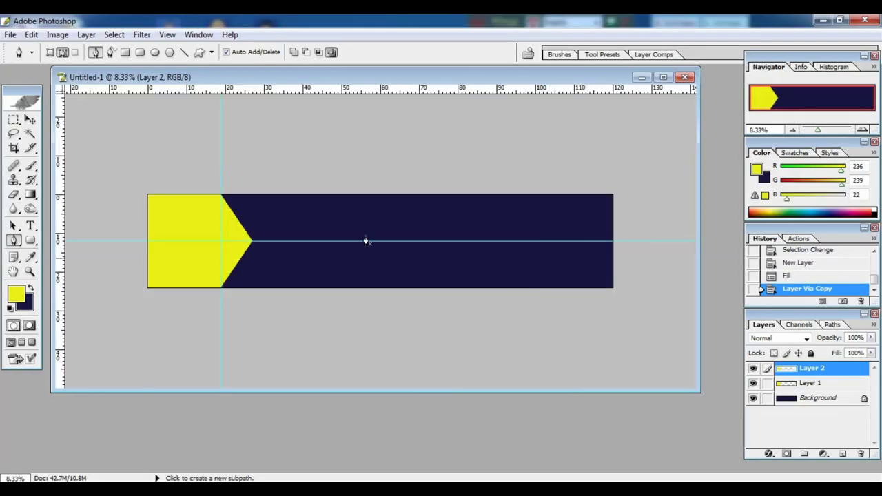
click(30, 120)
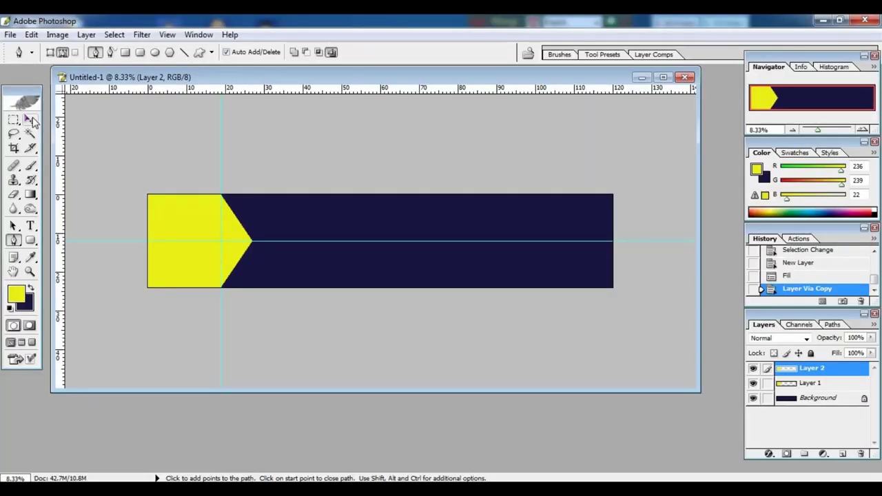
click(30, 120)
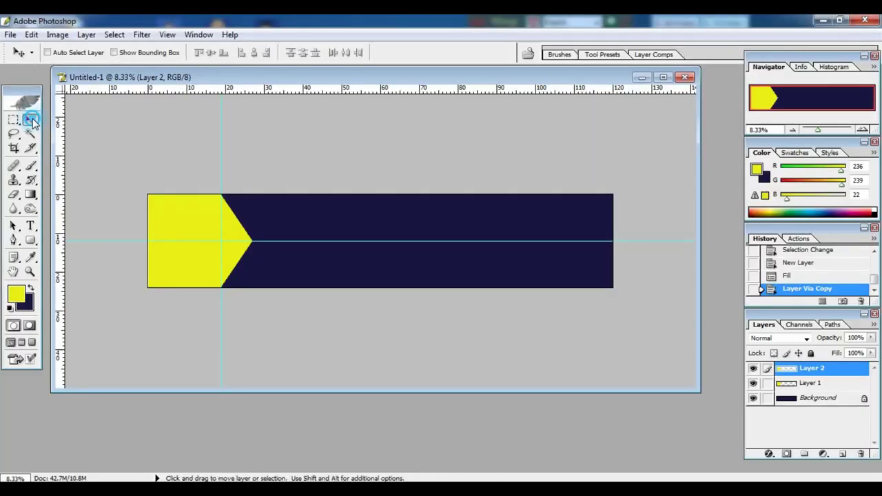
drag(213, 219, 353, 222)
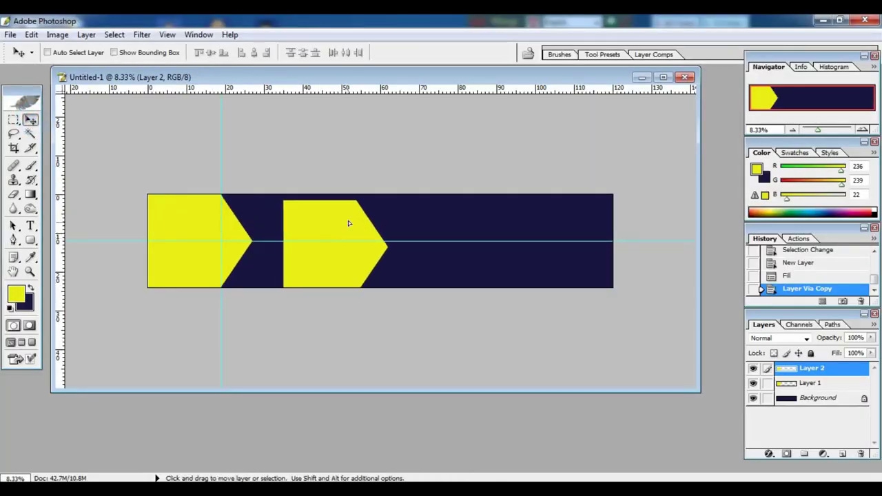
right_click(200, 226)
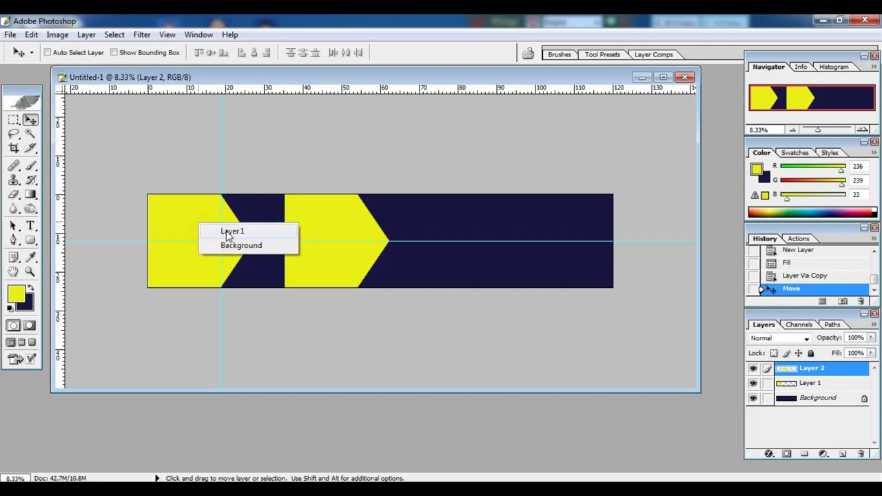
click(230, 233)
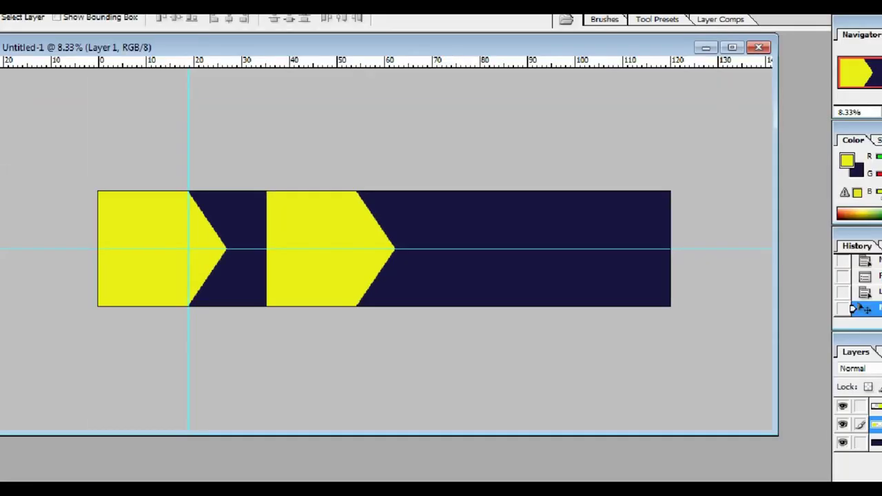
Enable Auto Select Layer and adjust both arrows so navy shows between them.
right_click(186, 232)
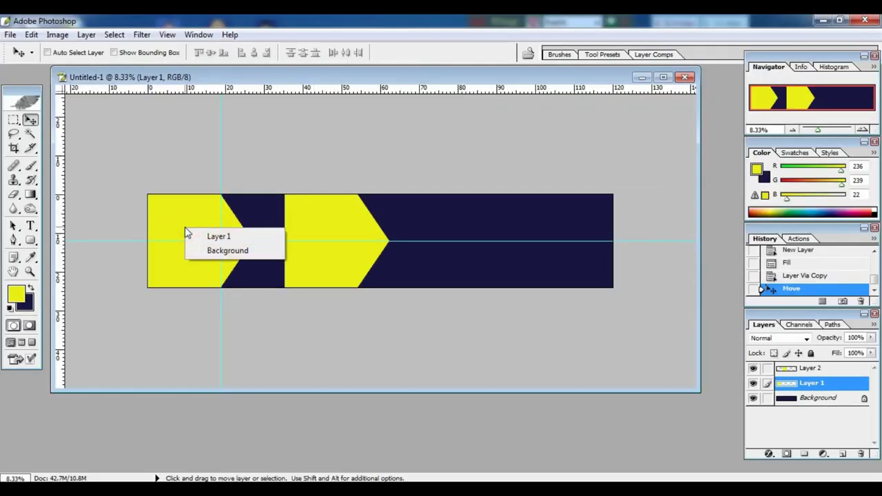
click(184, 198)
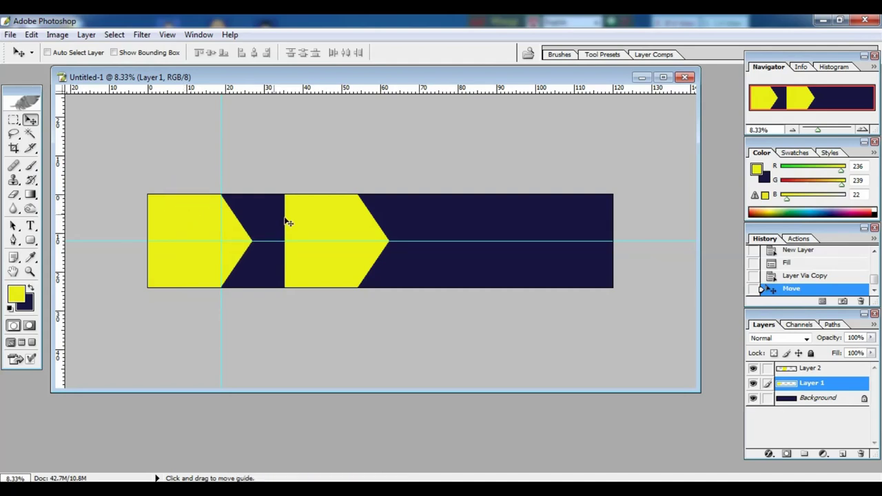
mouse_move(315, 238)
mouse_down()
mouse_move(329, 240)
mouse_move(319, 242)
mouse_up()
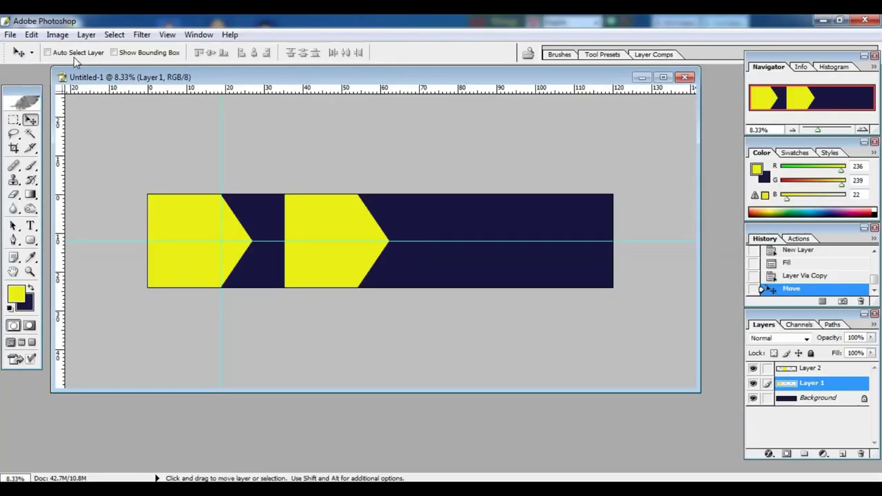
click(47, 53)
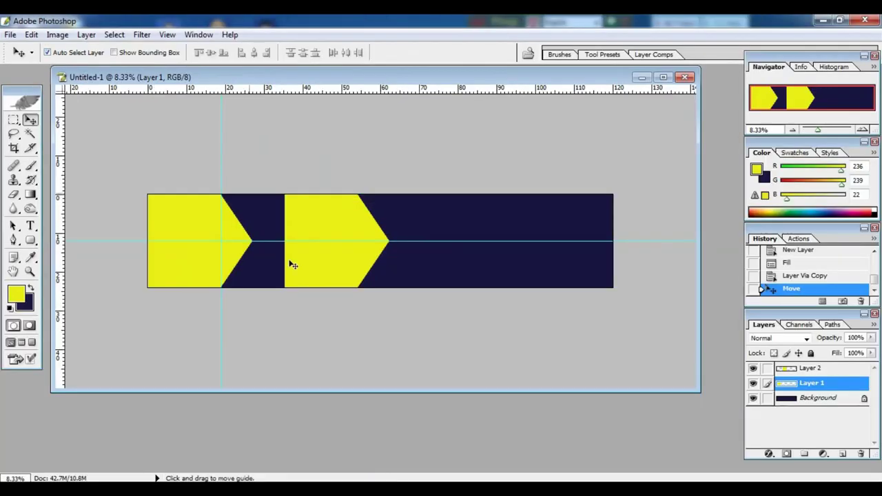
drag(316, 270, 383, 275)
mouse_move(200, 256)
mouse_down()
mouse_move(229, 262)
mouse_move(220, 251)
mouse_up()
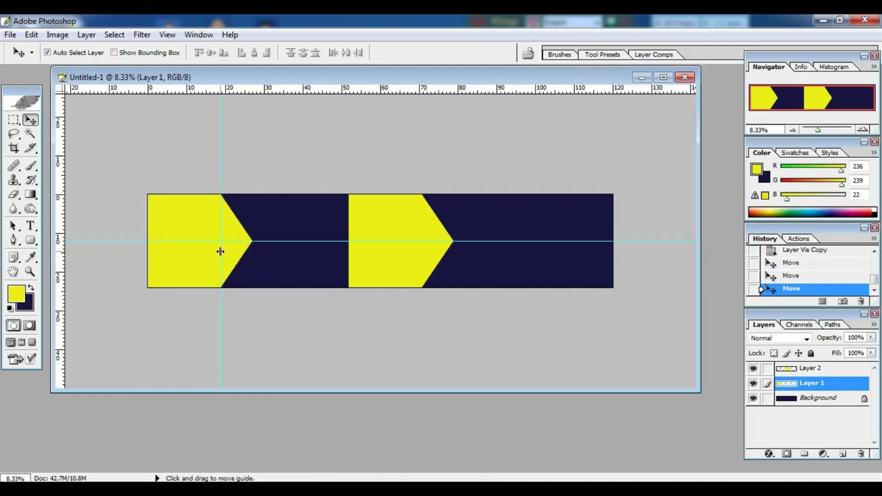
drag(400, 251, 375, 252)
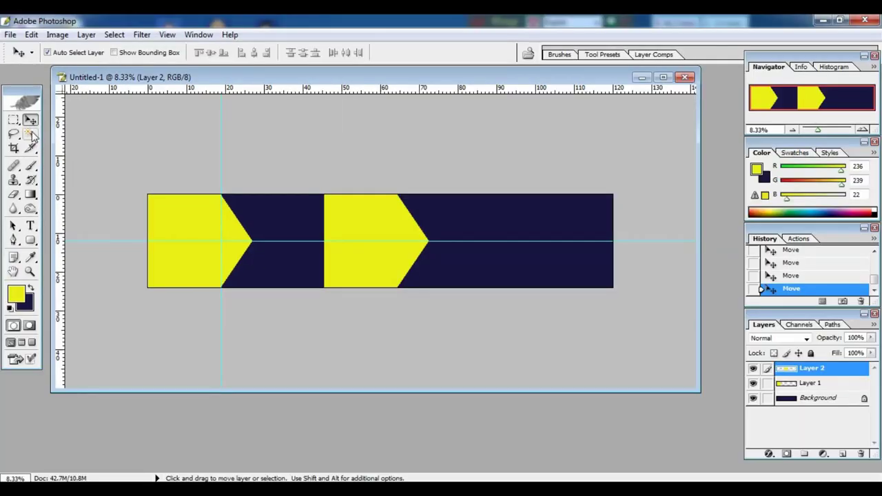
Magic Wand the second arrow, fill it with off-white FCFCEE, and deselect.
click(31, 135)
click(357, 233)
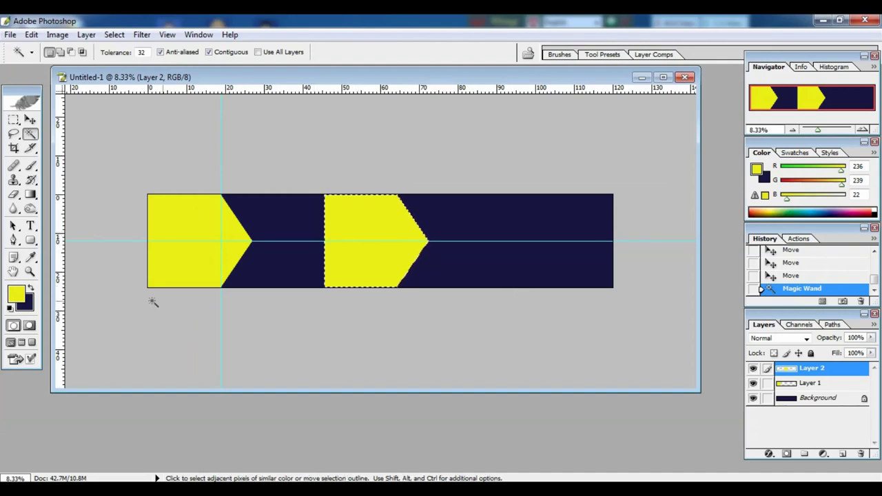
click(17, 295)
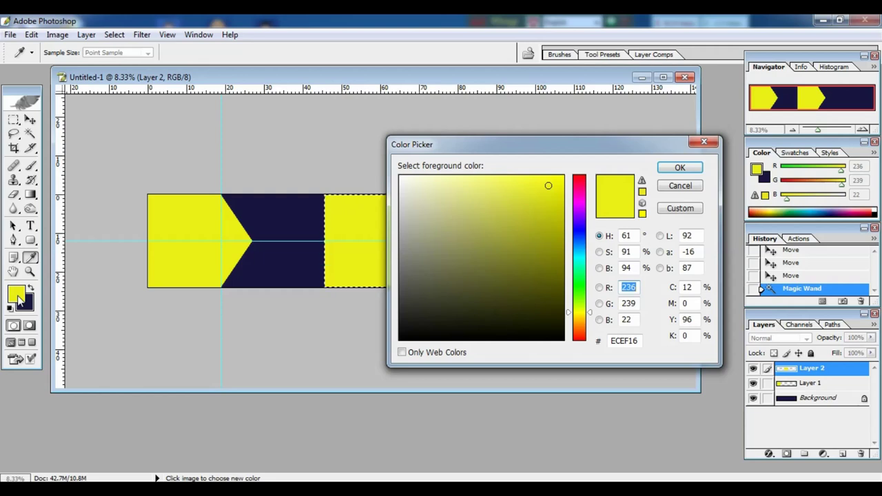
drag(421, 198, 407, 181)
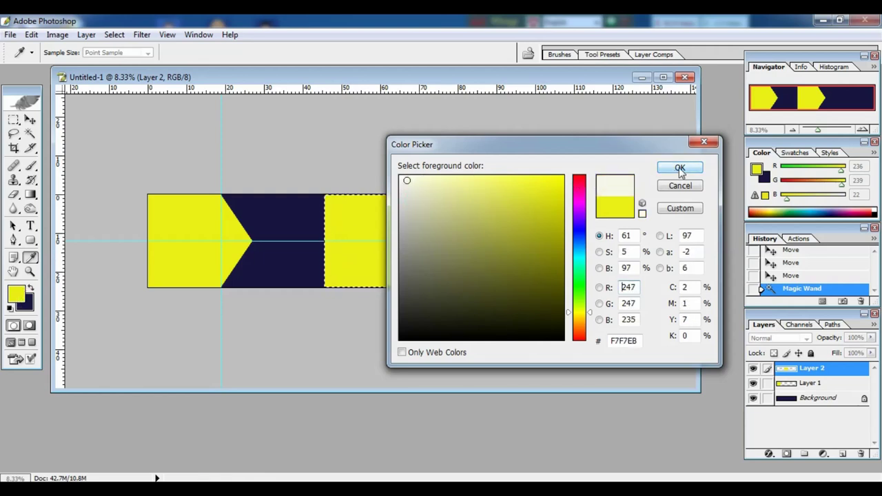
click(409, 178)
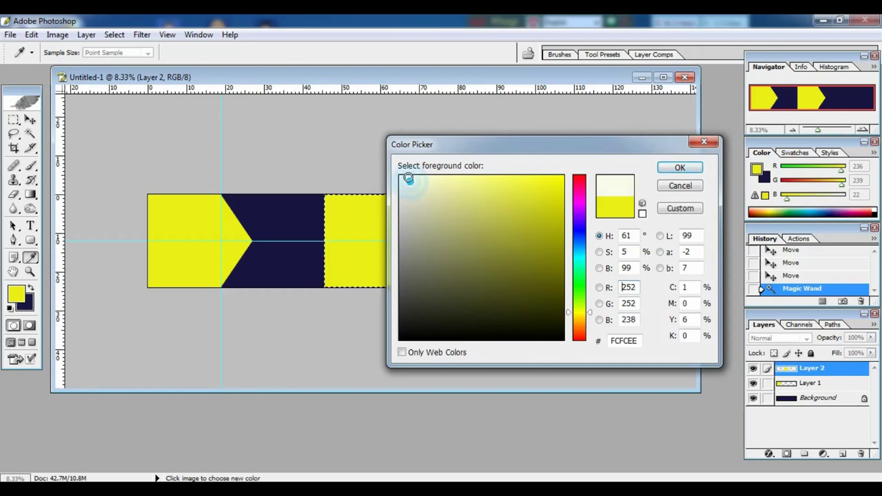
click(675, 168)
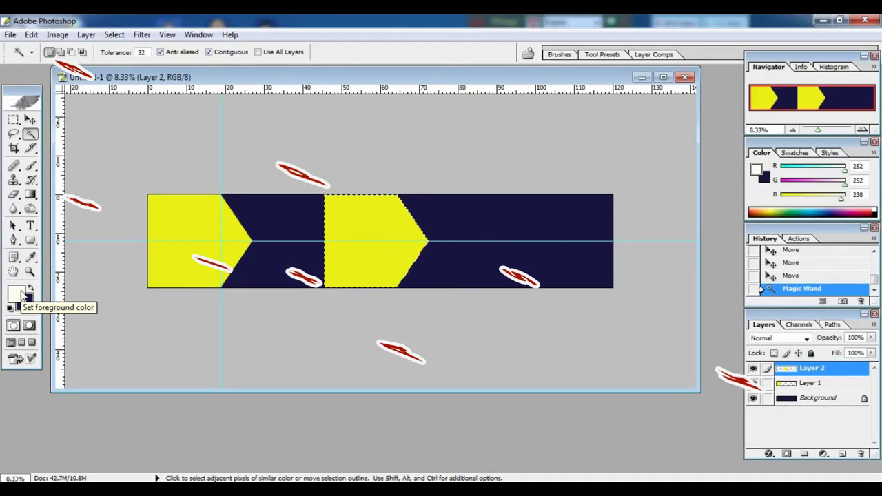
key(alt+BackSpace)
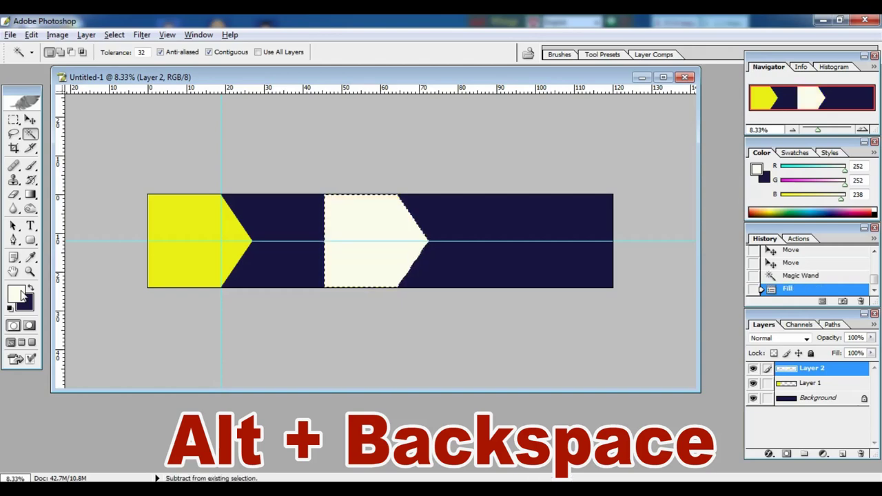
key(ctrl+d)
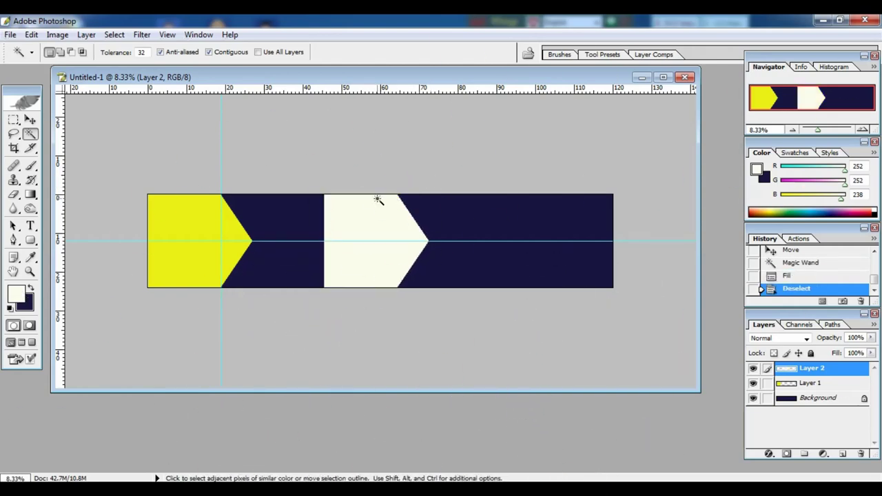
click(30, 120)
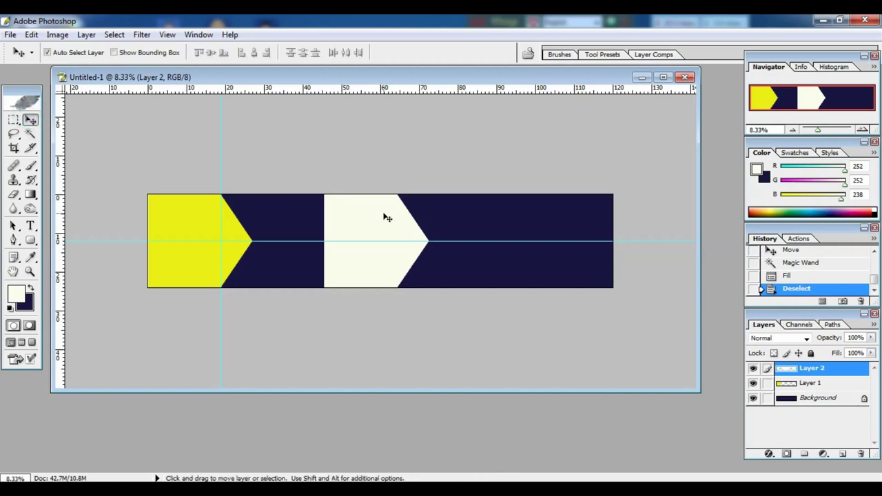
Overlap the off-white arrow on the yellow one, then delete both guides and hide rulers.
drag(387, 218, 202, 217)
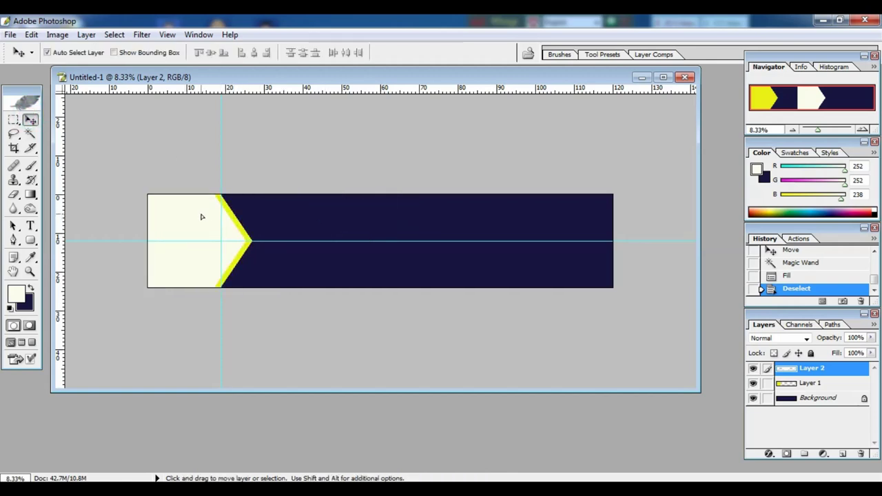
drag(202, 214, 205, 216)
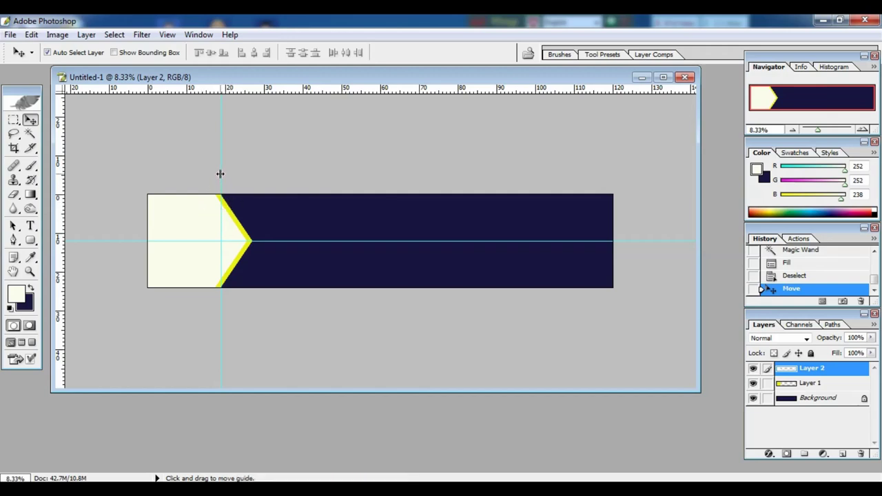
drag(220, 169, 61, 187)
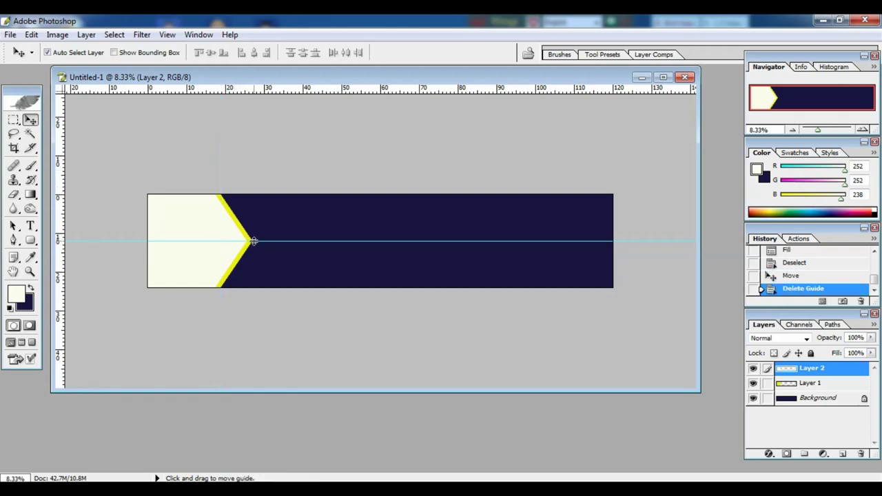
drag(244, 241, 246, 79)
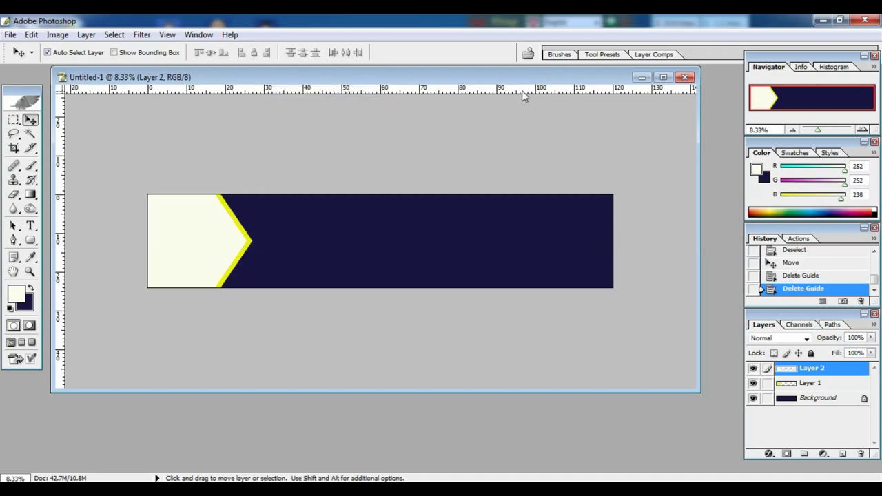
key(ctrl+r)
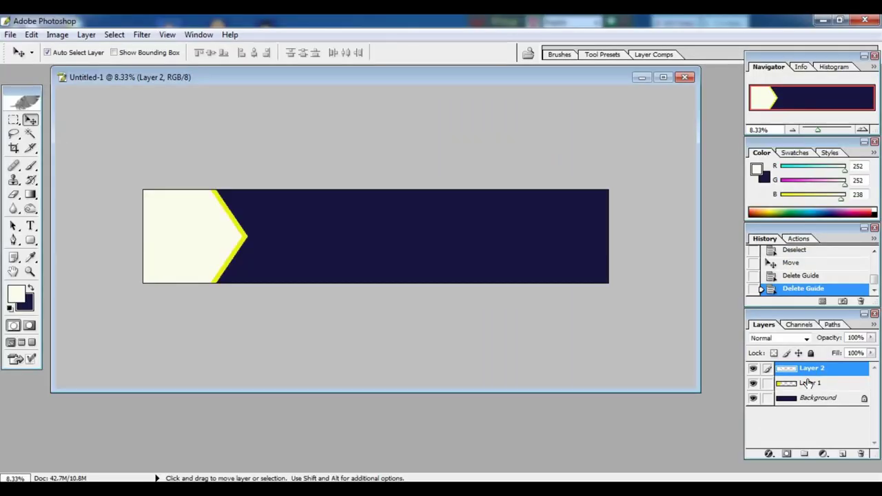
Merge the off-white chevron into the yellow layer, duplicate it and slide the copy right.
drag(810, 382, 810, 384)
key(ctrl+e)
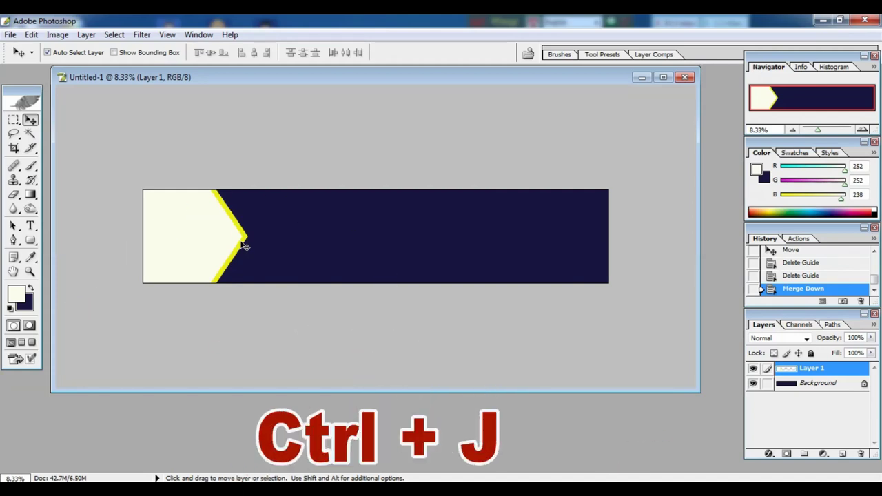
key(ctrl+j)
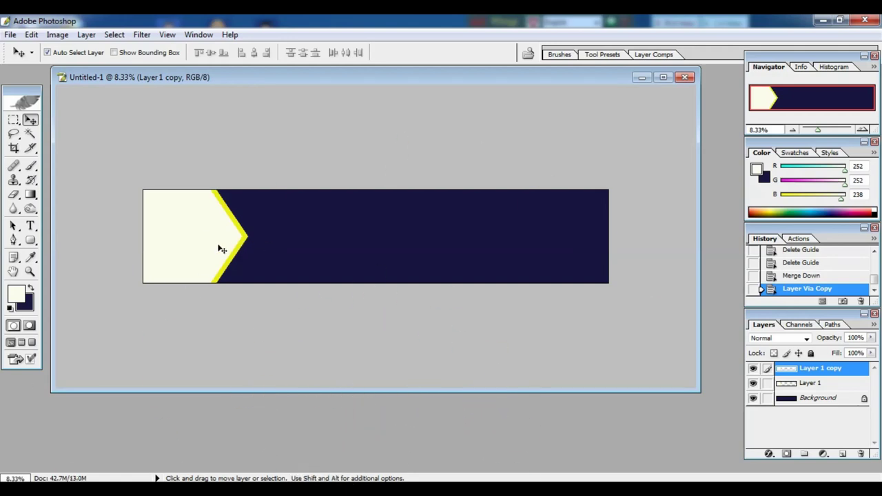
click(218, 243)
drag(241, 240, 446, 246)
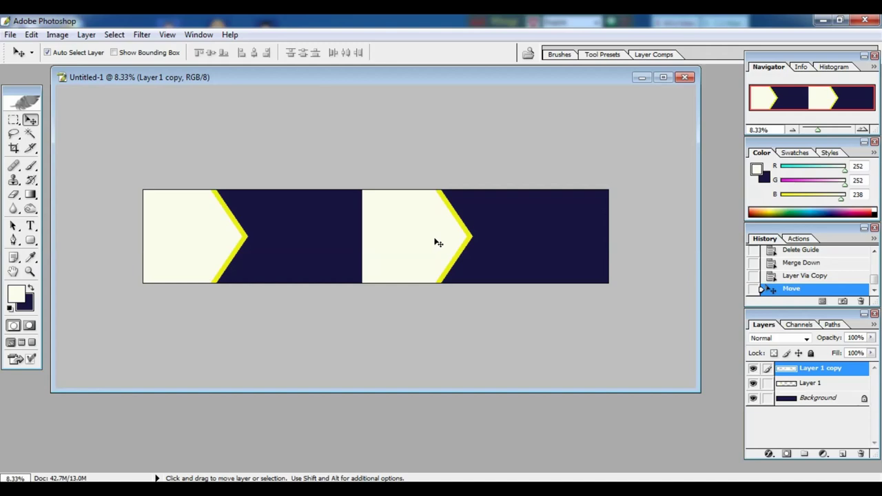
Rotate the chevron copy 180° so it points left and place it at the banner's right end.
key(ctrl+t)
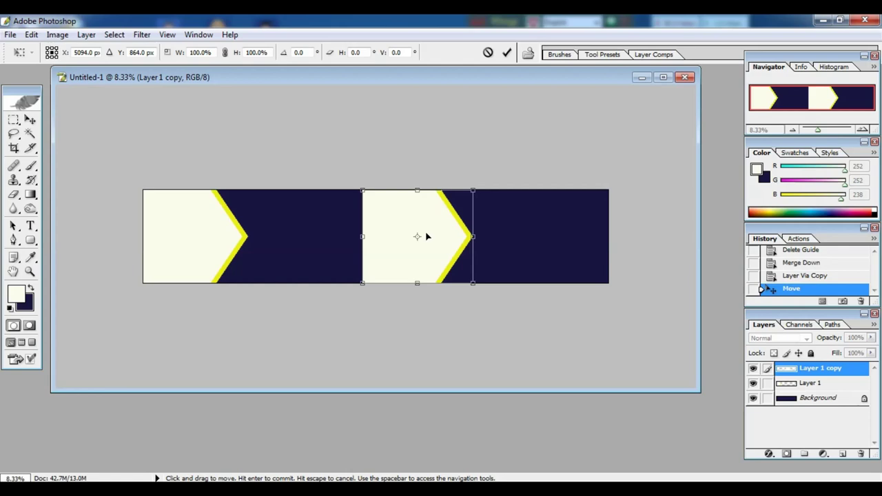
right_click(426, 236)
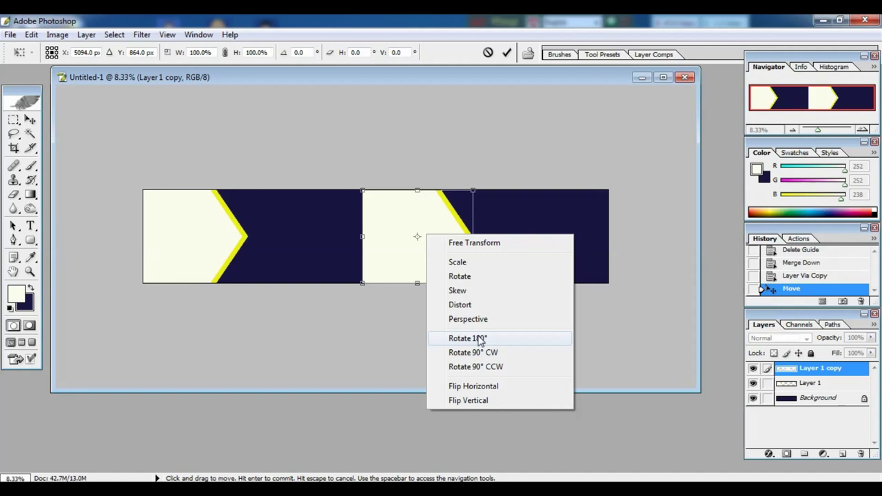
click(480, 338)
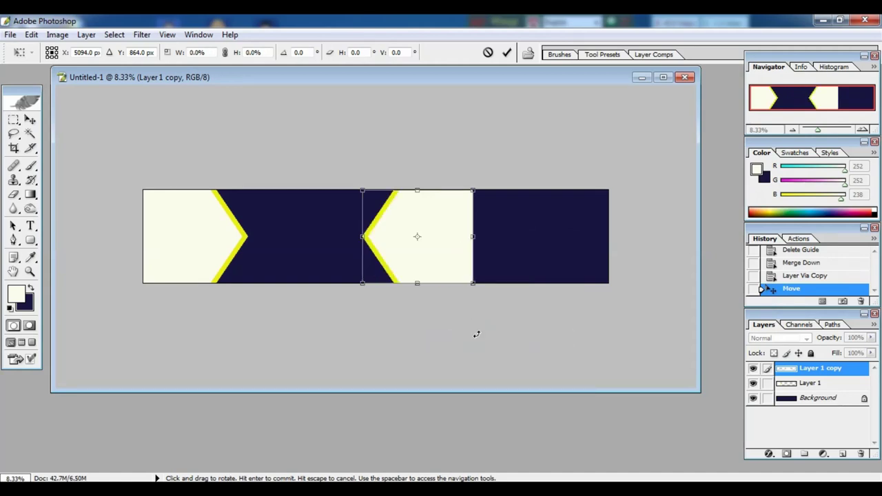
key(Return)
drag(411, 257, 545, 255)
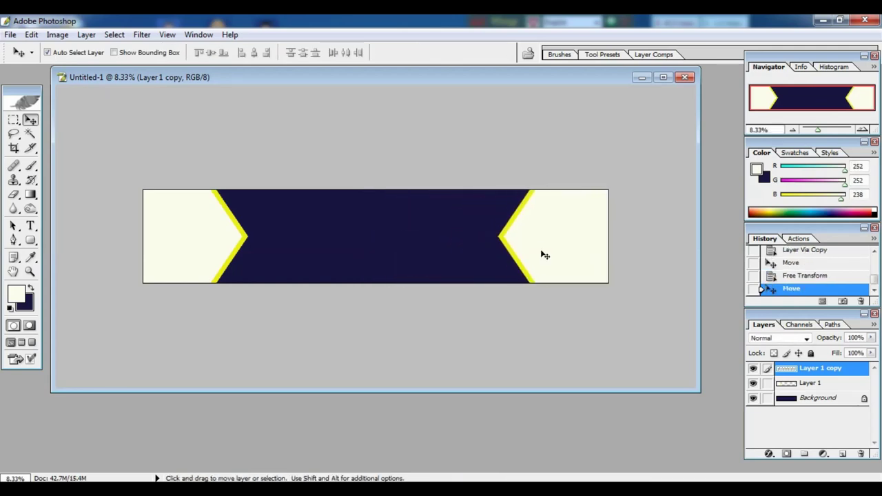
Magic Wand select the right-end cream area and set the foreground colour to 7C0508.
click(31, 134)
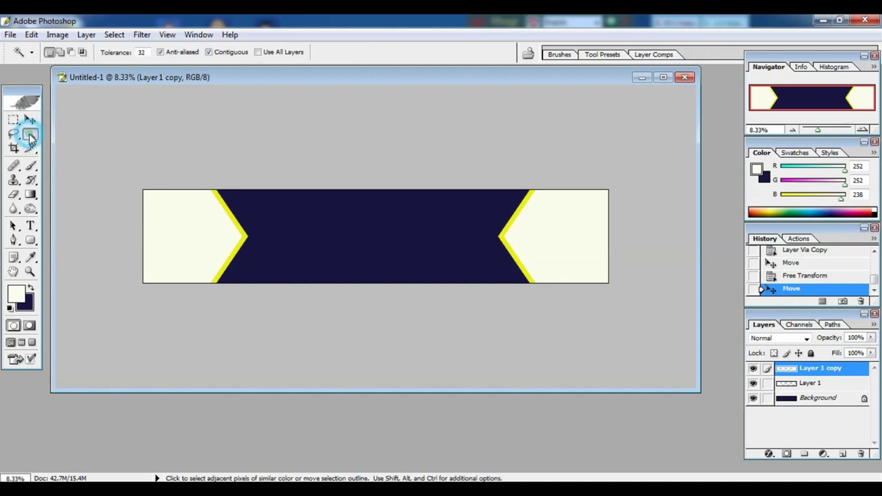
click(574, 239)
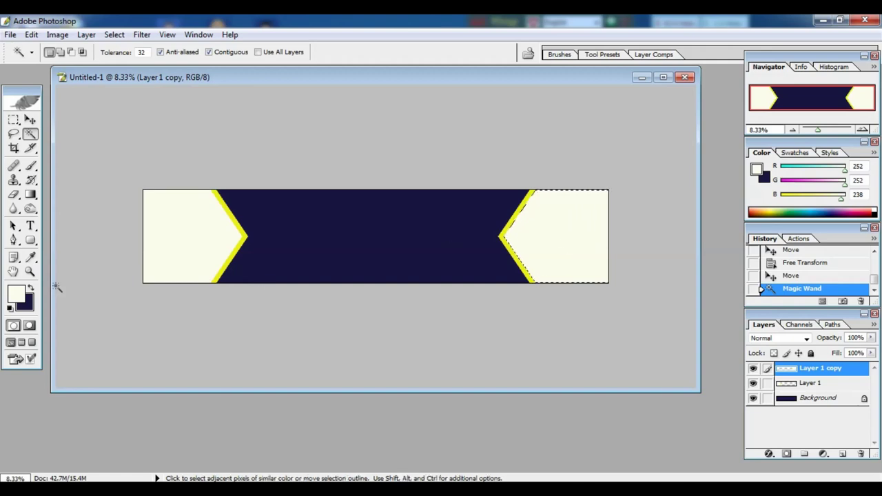
click(16, 294)
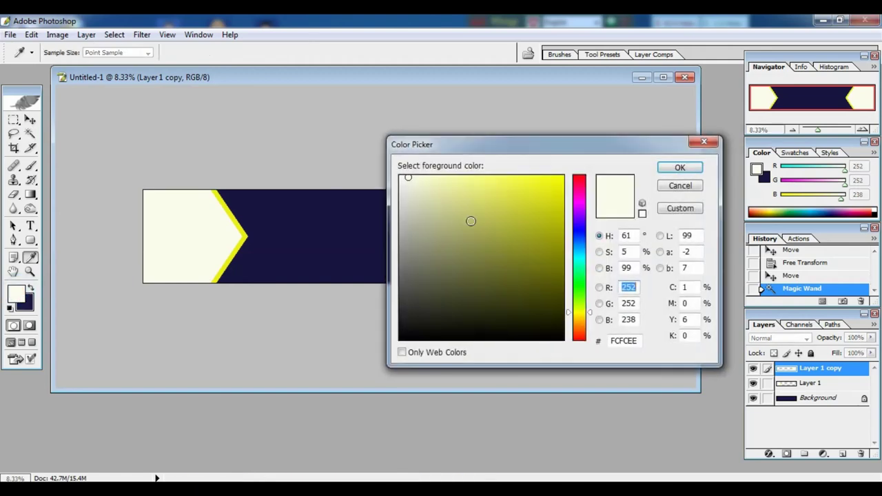
click(580, 183)
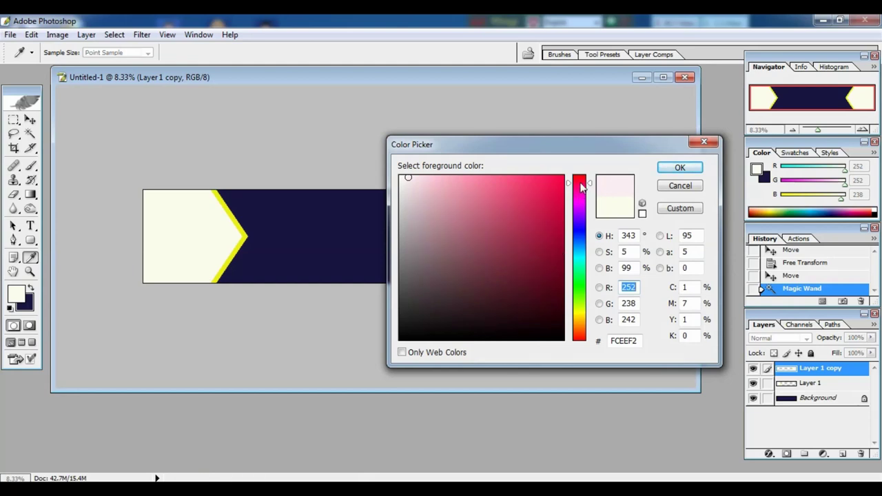
drag(581, 188, 581, 176)
click(557, 260)
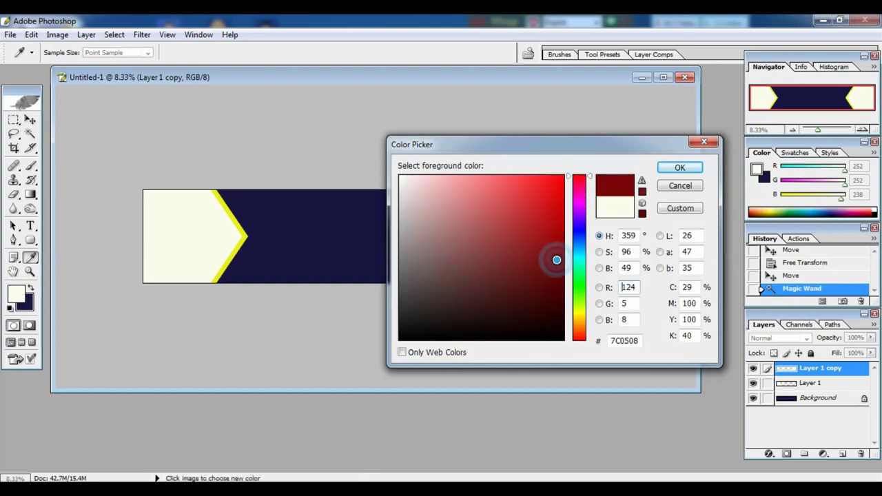
click(680, 170)
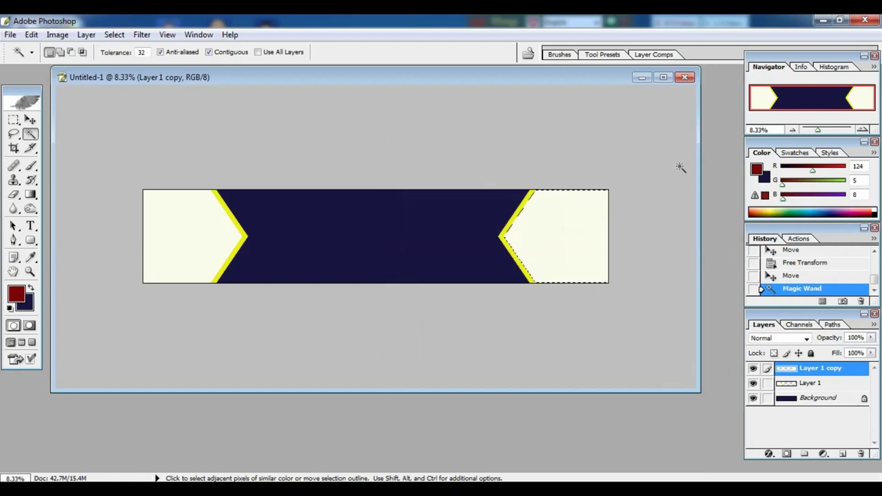
Fill the selection with the maroon foreground colour and deselect.
key(alt+BackSpace)
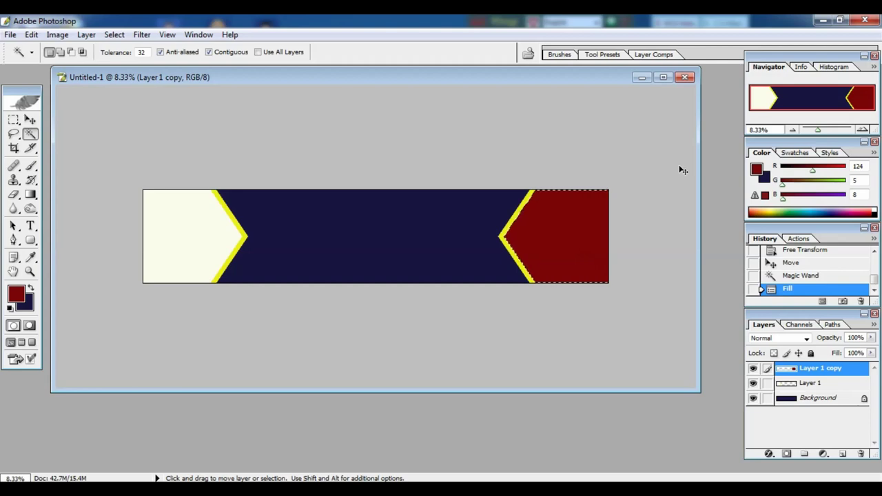
key(ctrl+d)
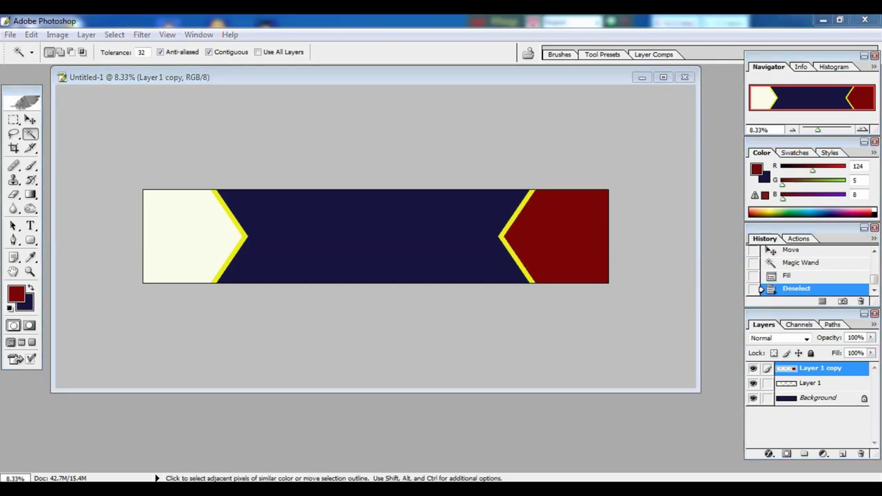
key(alt+Tab)
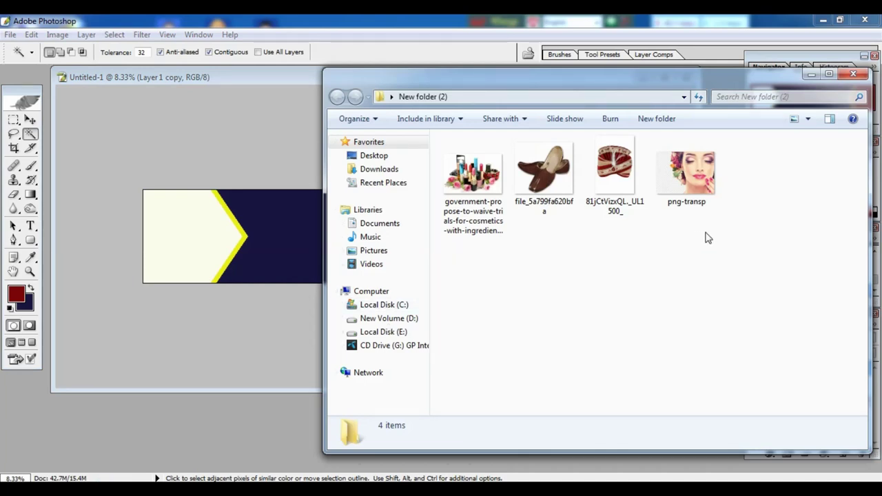
Select all four product photos in New folder (2) and drag them into Photoshop.
mouse_move(706, 237)
mouse_down()
mouse_move(473, 180)
mouse_move(258, 208)
mouse_up()
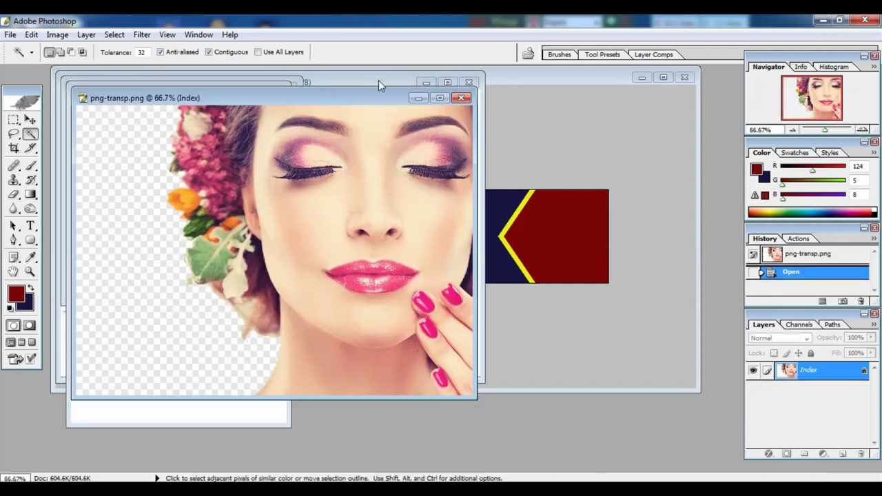
Cut the woman out of png-transp.png and drag her into the banner document.
mouse_move(361, 97)
mouse_down()
mouse_move(504, 181)
mouse_move(500, 147)
mouse_up()
key(ctrl+minus)
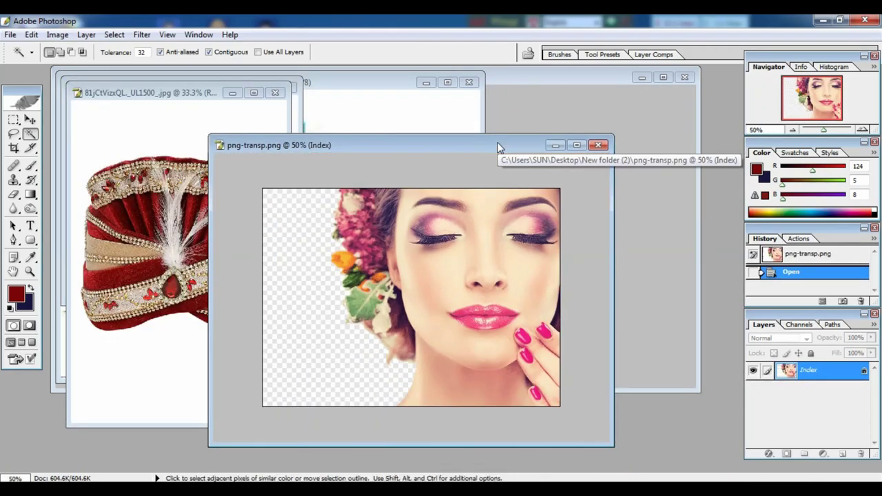
click(319, 251)
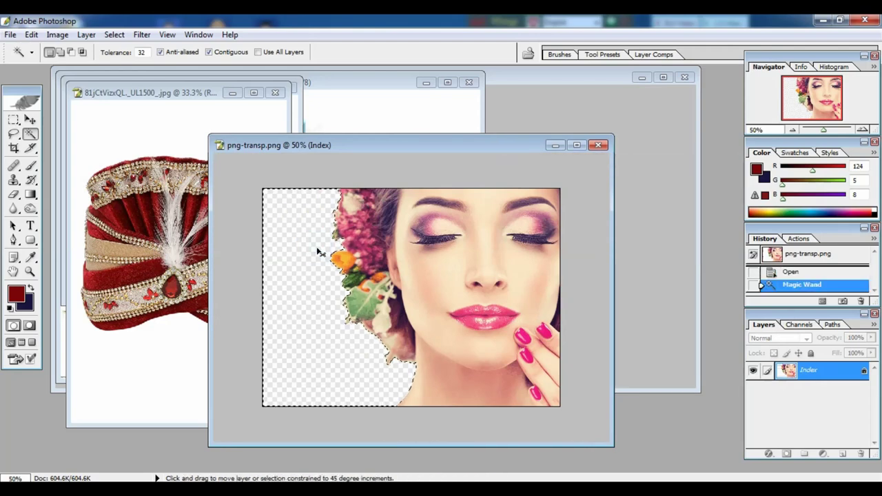
key(ctrl+shift+i)
key(v)
mouse_move(324, 255)
mouse_down()
mouse_move(430, 238)
mouse_move(178, 227)
mouse_move(251, 229)
mouse_up()
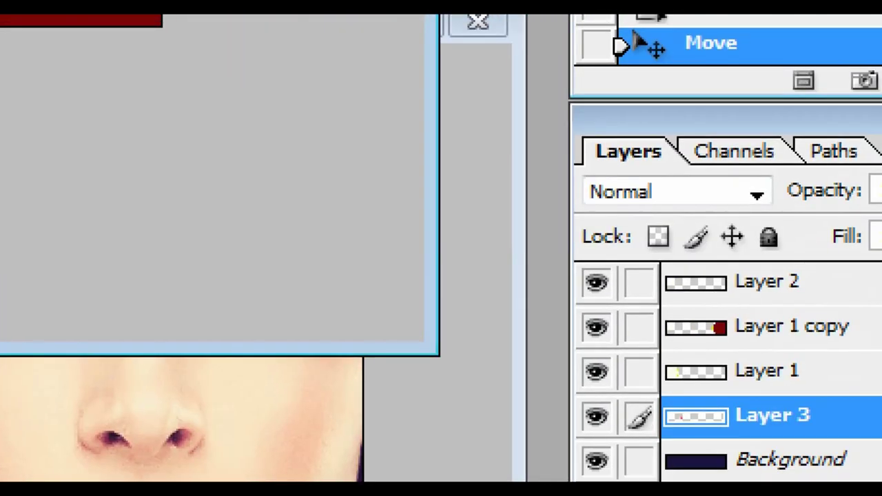
Raise Layer 3, place it in the cream left panel, scale to 174.5% and flip horizontally.
click(793, 417)
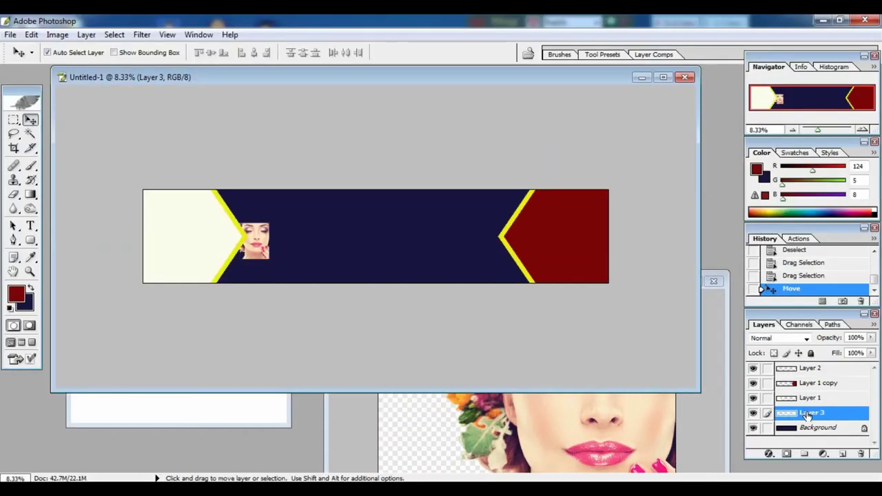
drag(808, 415, 805, 372)
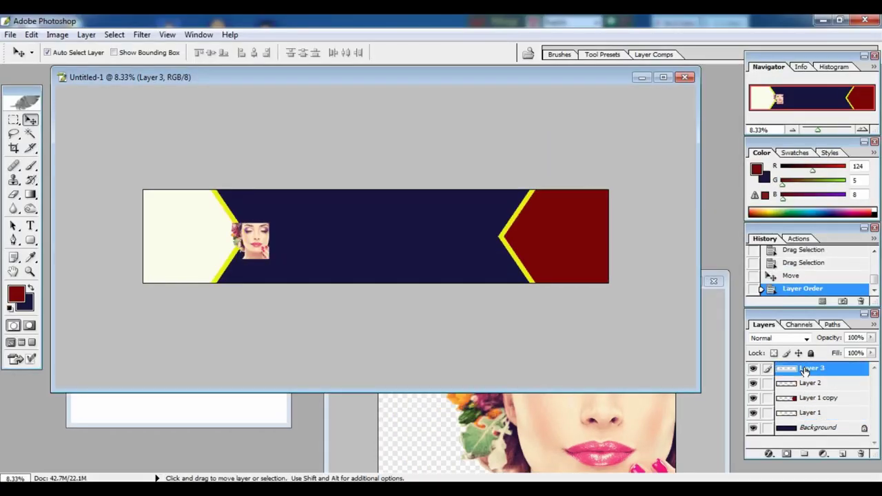
drag(269, 249, 203, 246)
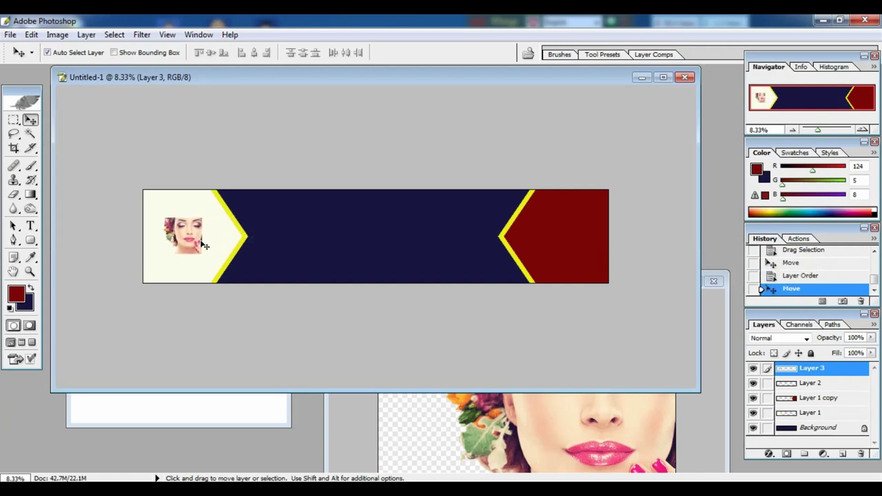
key(ctrl+t)
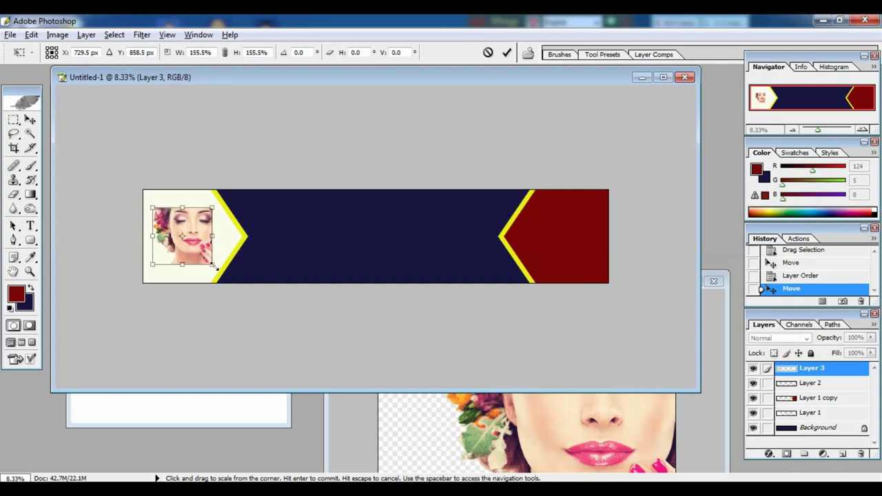
mouse_move(202, 255)
mouse_down()
mouse_move(217, 268)
mouse_move(196, 236)
mouse_up()
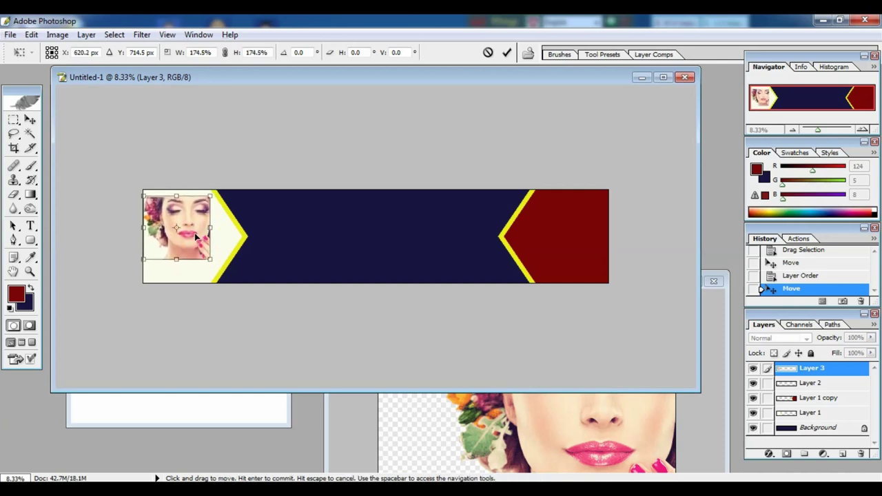
right_click(195, 228)
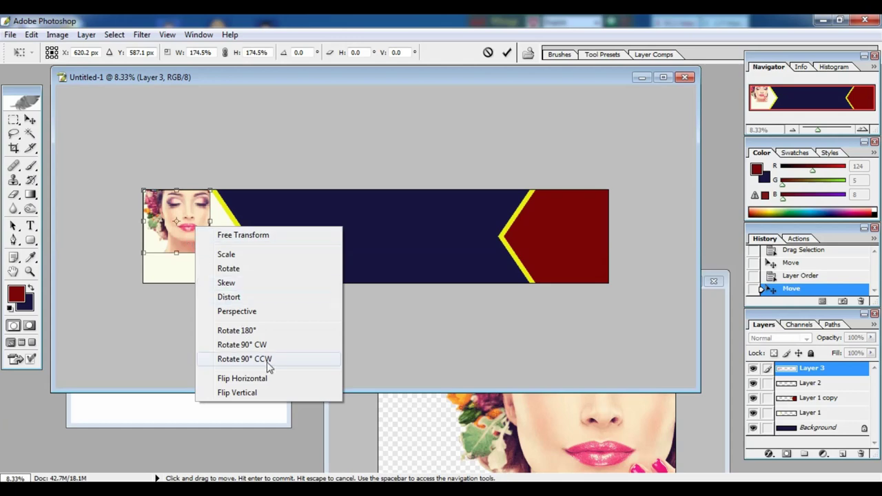
click(250, 383)
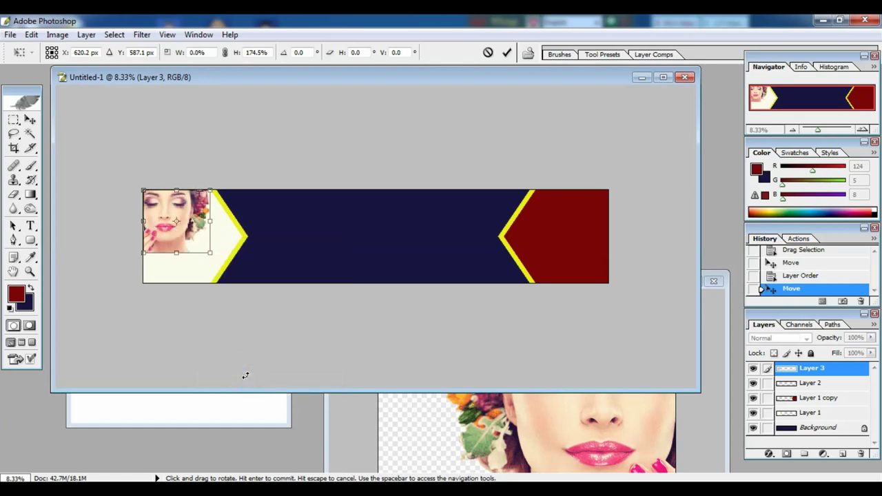
key(Return)
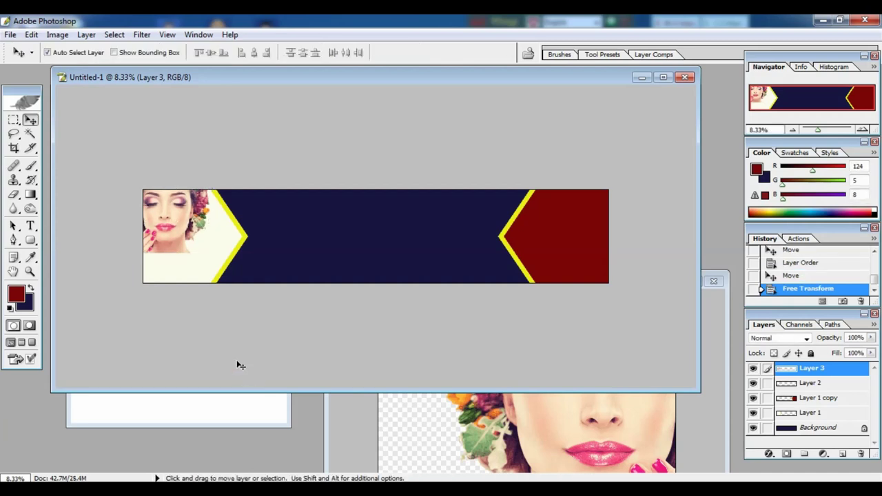
Close png-transp.png without saving and move the banner, turban and shoe windows aside.
click(387, 440)
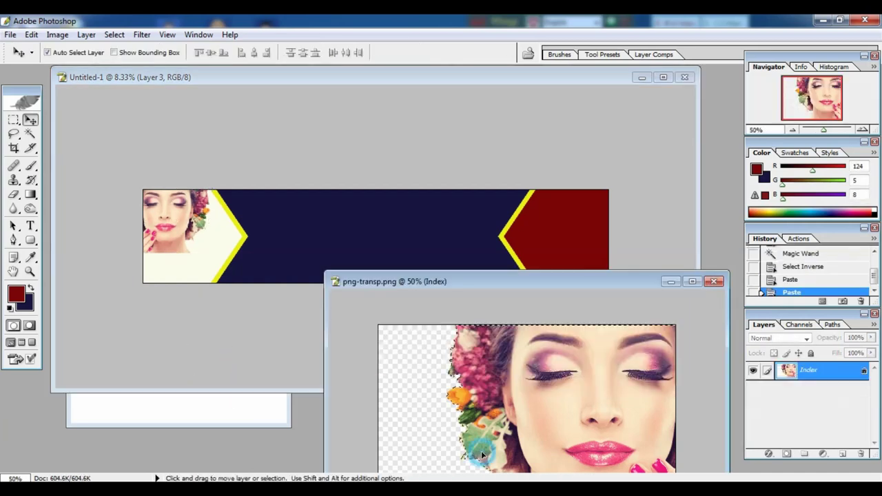
click(714, 281)
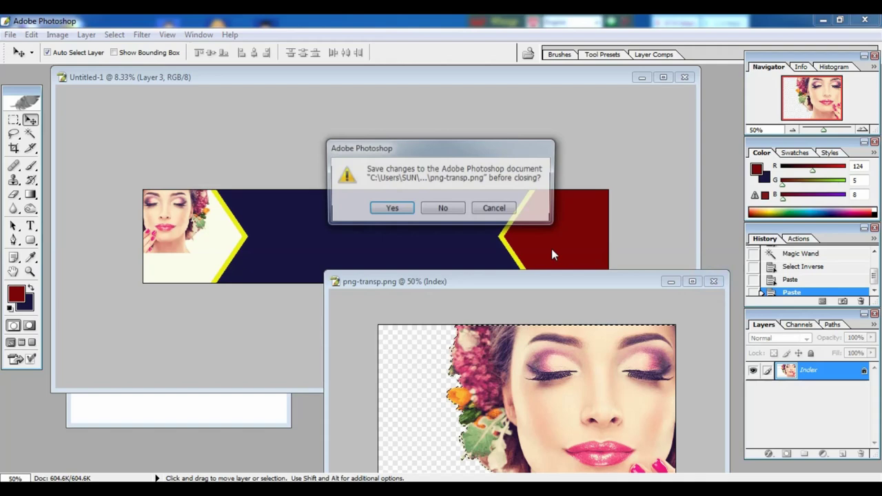
click(443, 208)
drag(306, 82, 465, 81)
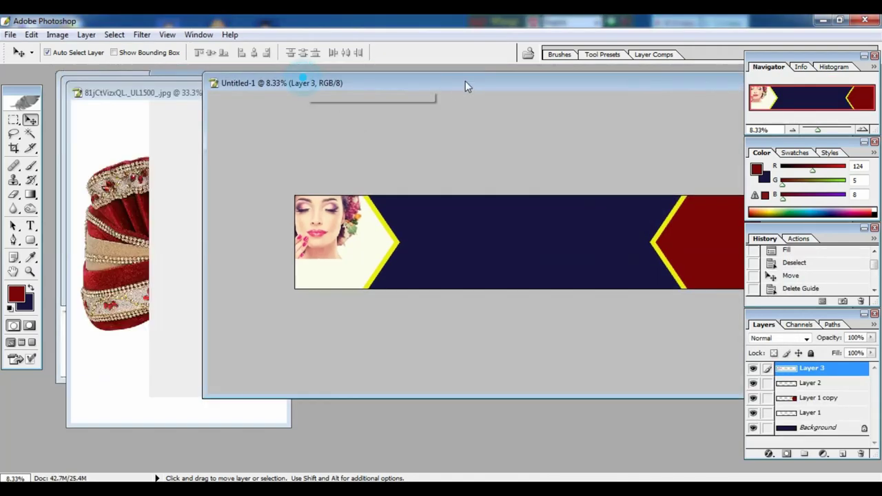
drag(173, 92, 111, 232)
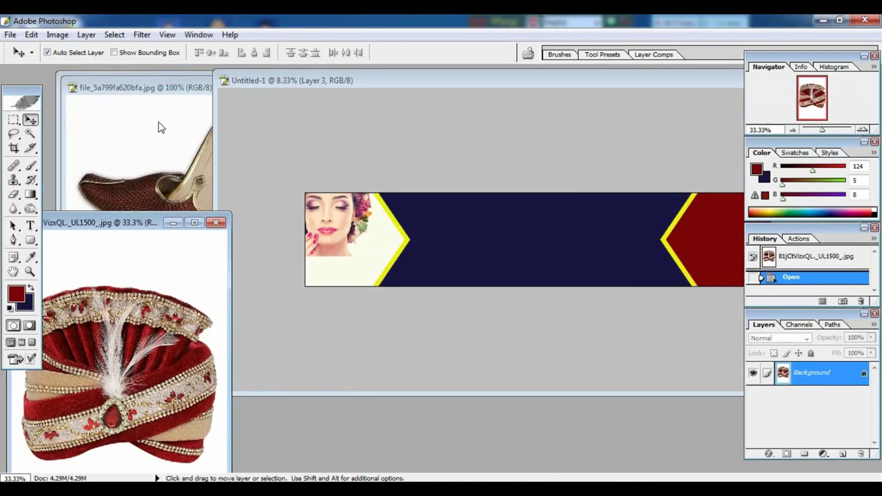
drag(166, 81, 131, 161)
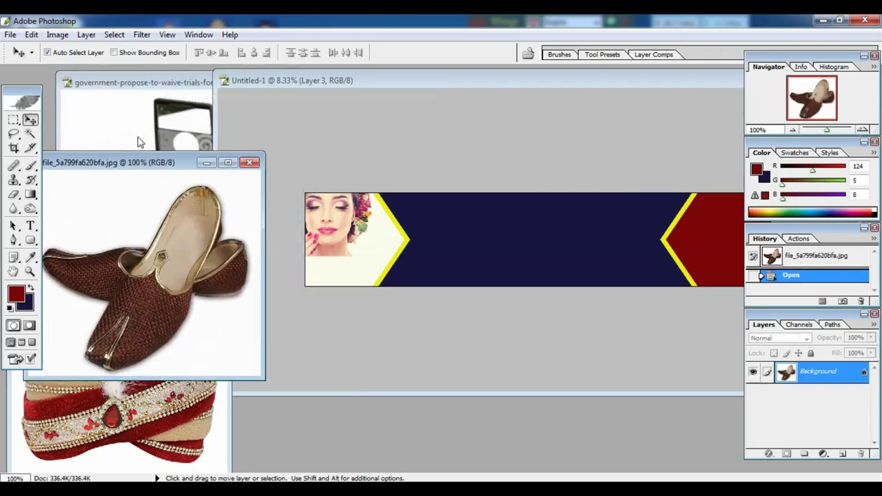
Cut the cosmetics photo out of its white background and drag it into the banner.
click(281, 178)
key(w)
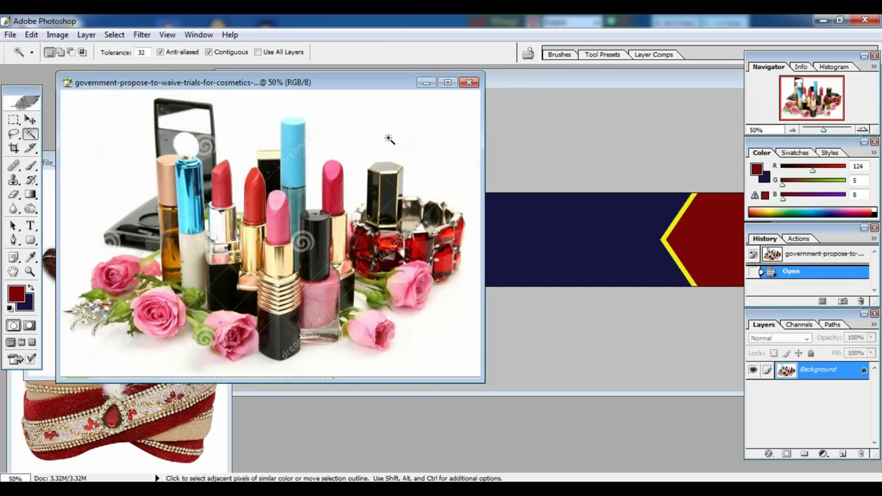
click(390, 139)
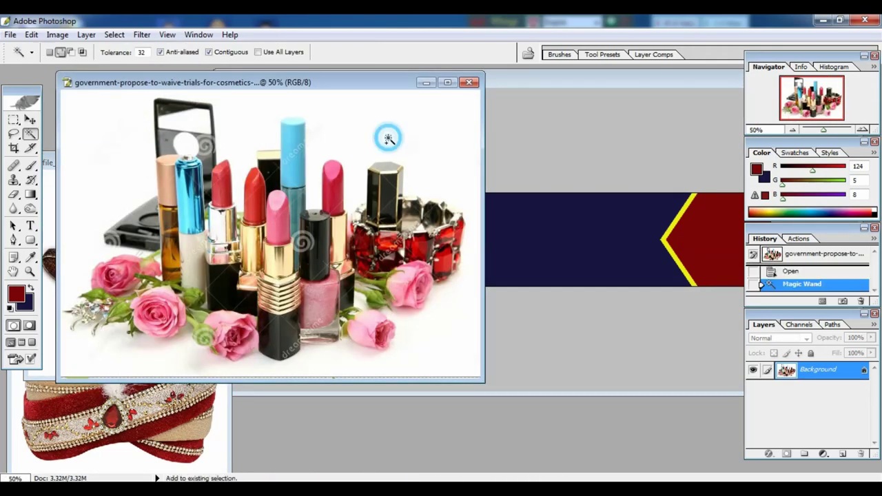
key(ctrl+shift+i)
key(v)
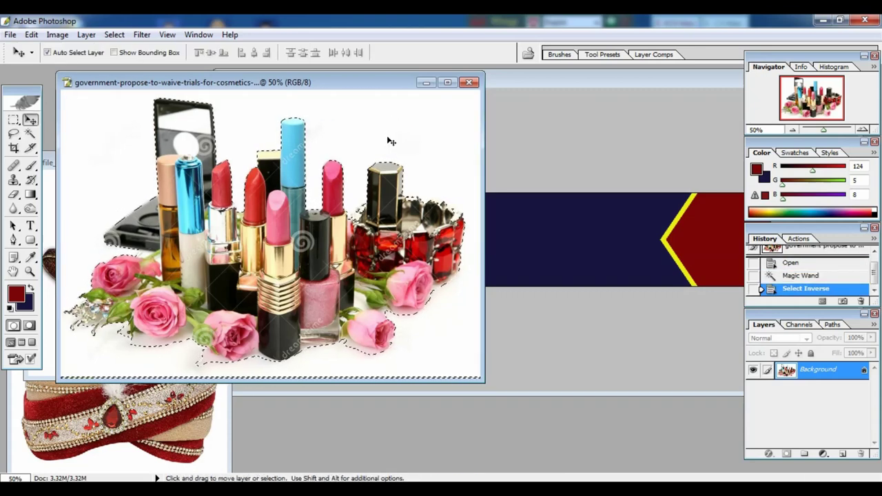
mouse_move(388, 142)
mouse_down()
mouse_move(518, 246)
mouse_move(359, 269)
mouse_up()
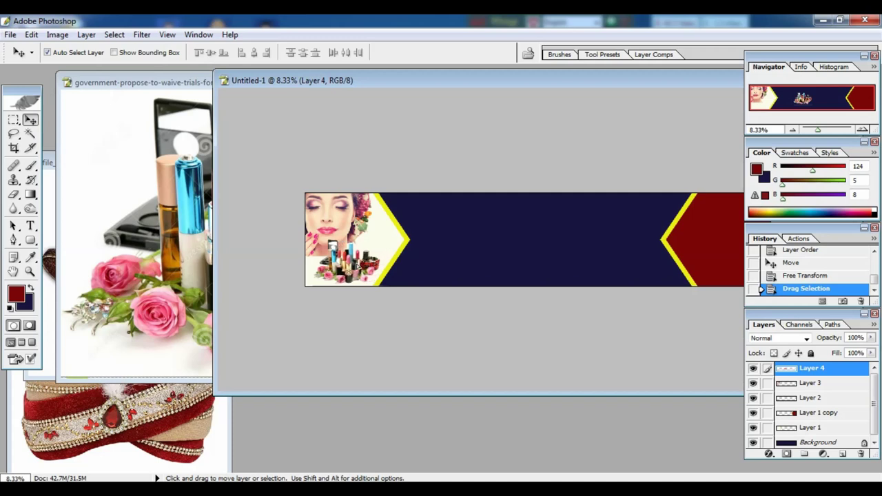
Enlarge the Layer 4 cosmetics cutout to 119% and nudge it into the panel's lower-left corner.
key(ctrl+plus)
key(ctrl+plus)
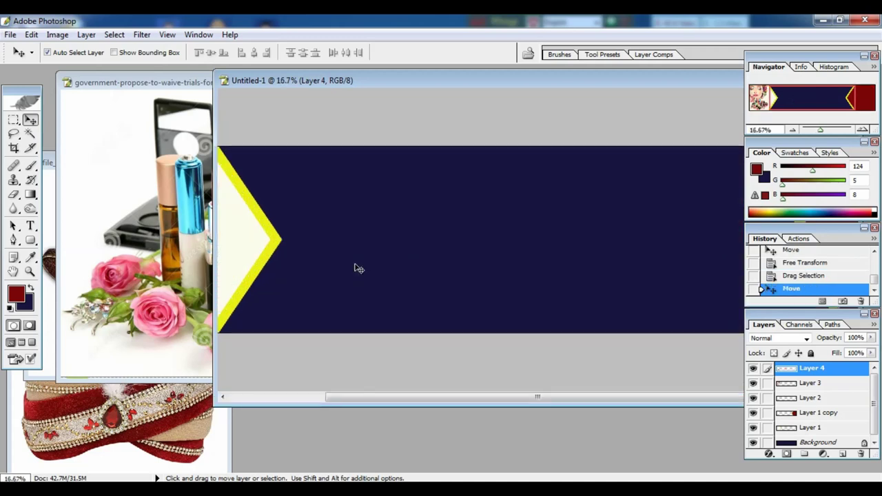
key(f)
drag(323, 317, 586, 272)
drag(440, 283, 470, 276)
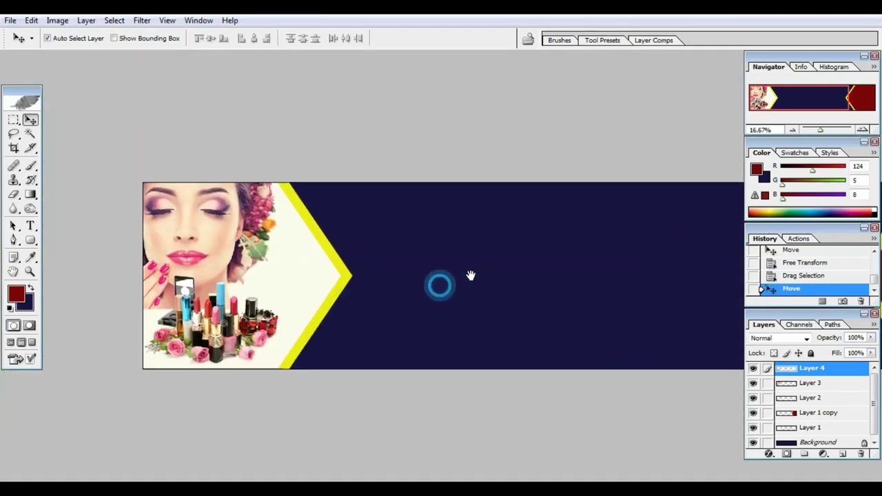
key(ctrl+t)
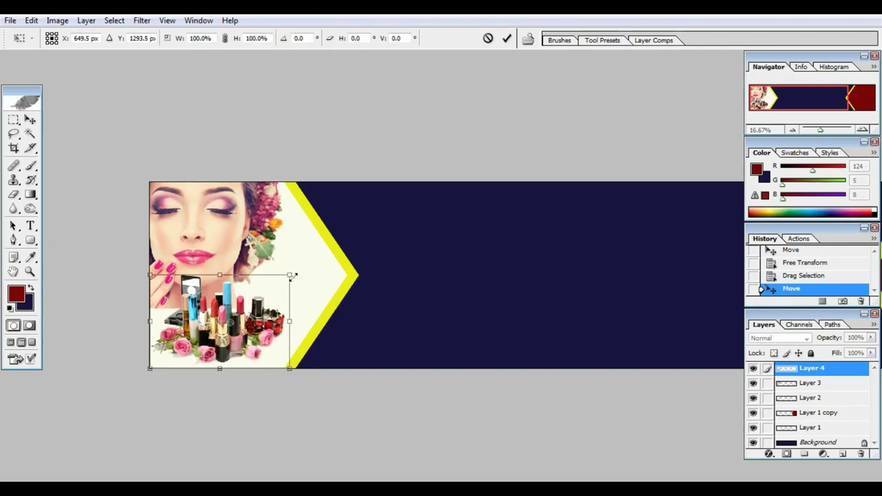
drag(290, 275, 297, 258)
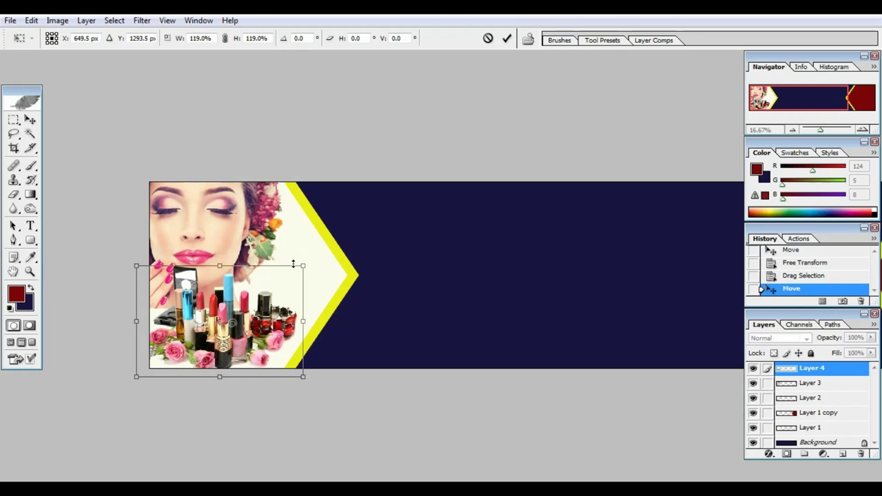
key(Return)
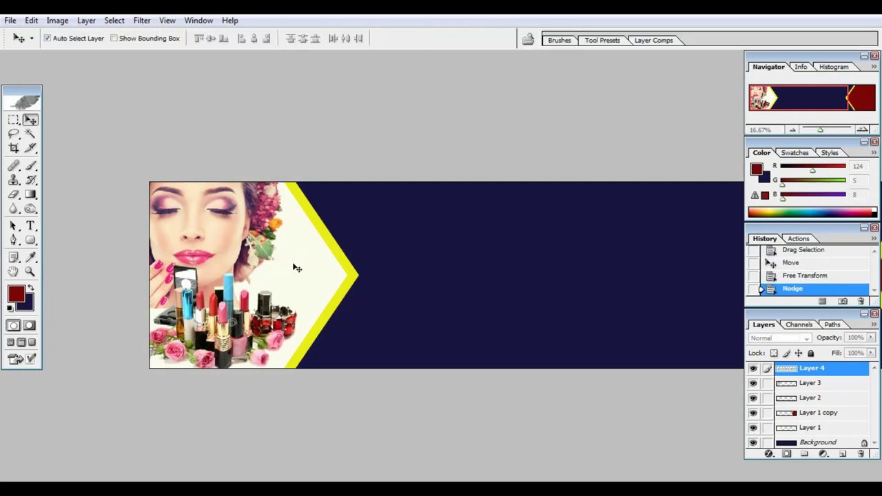
key(Up)
key(Up)
key(Up)
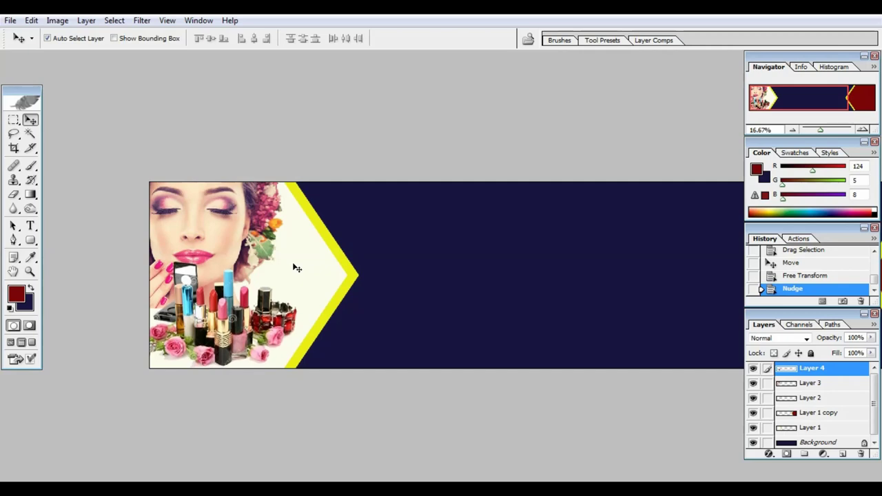
key(ctrl+minus)
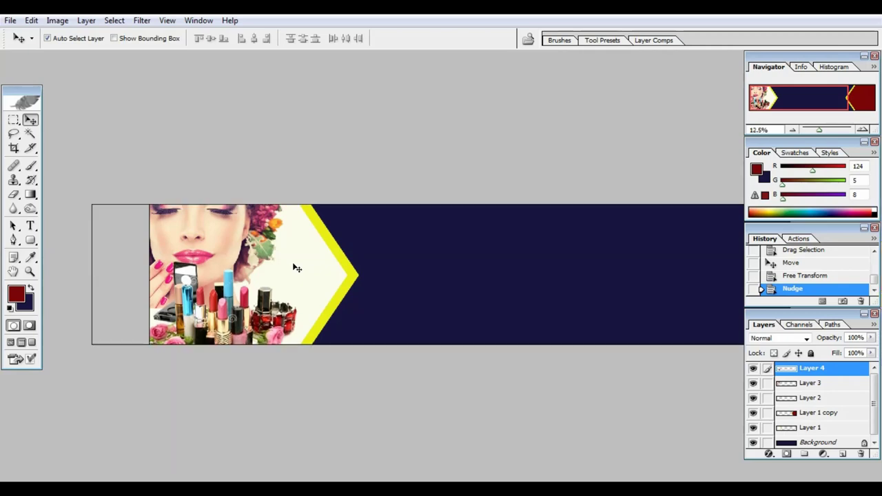
key(ctrl+minus)
Cut the turban out of its white background and paste it into the banner.
key(f)
key(f)
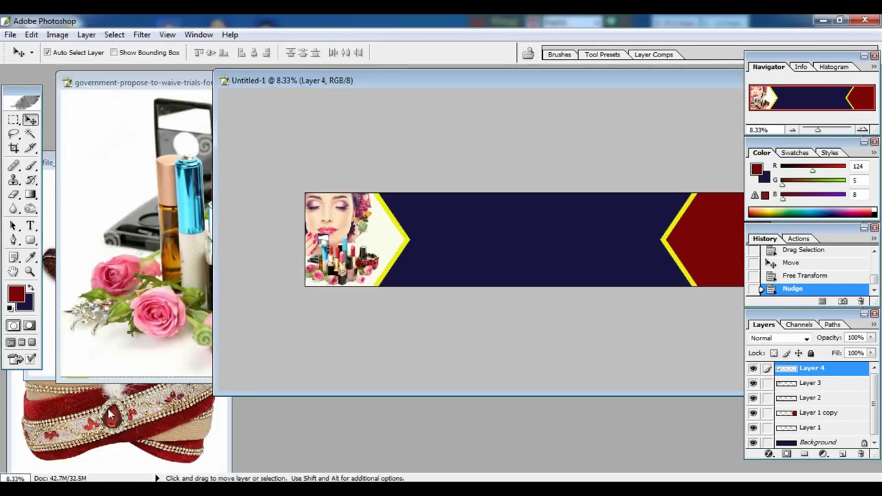
click(111, 414)
key(w)
click(187, 242)
key(ctrl+shift+i)
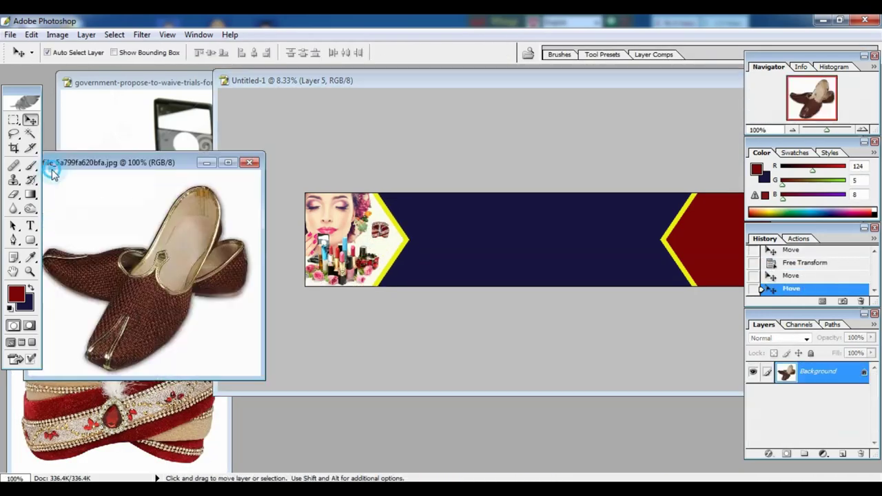
key(ctrl+c)
click(464, 213)
key(ctrl+v)
Size and position the shoe and turban cutouts beside the yellow chevron in the cream panel.
key(f)
key(ctrl+plus)
drag(583, 268, 273, 285)
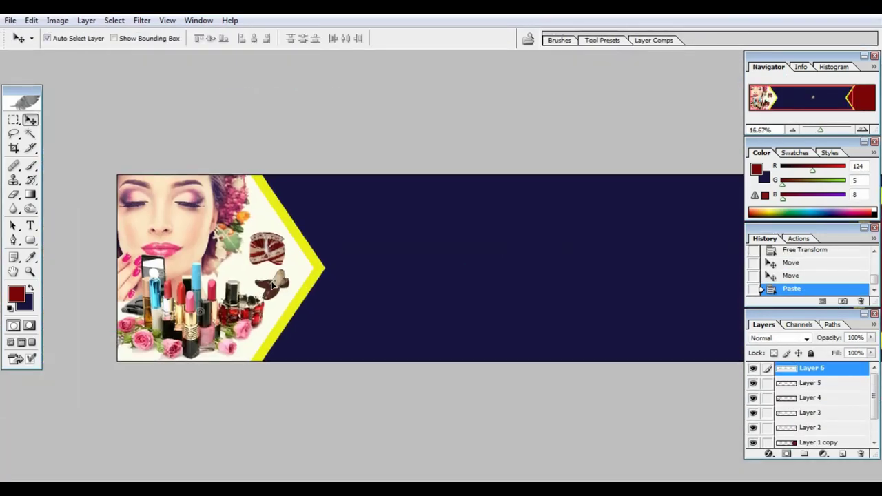
key(ctrl+t)
key(Return)
right_click(279, 246)
click(297, 256)
key(ctrl+t)
key(Return)
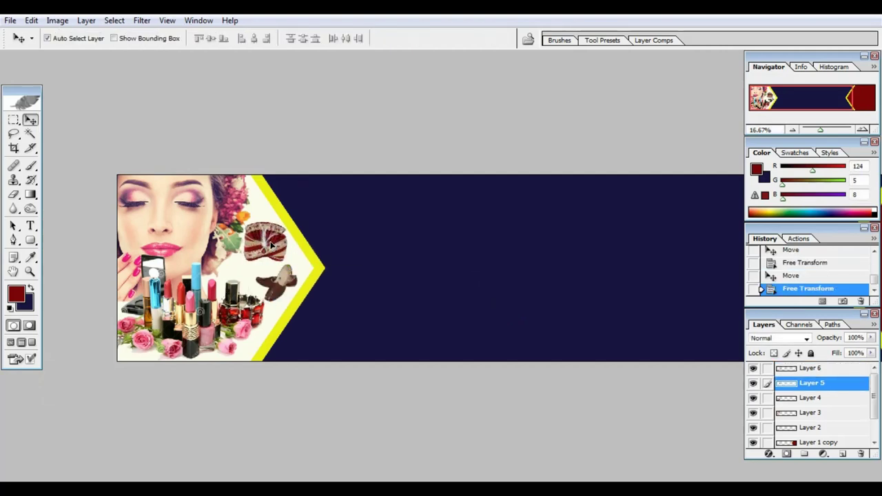
drag(271, 245, 273, 246)
key(ctrl+minus)
key(ctrl+minus)
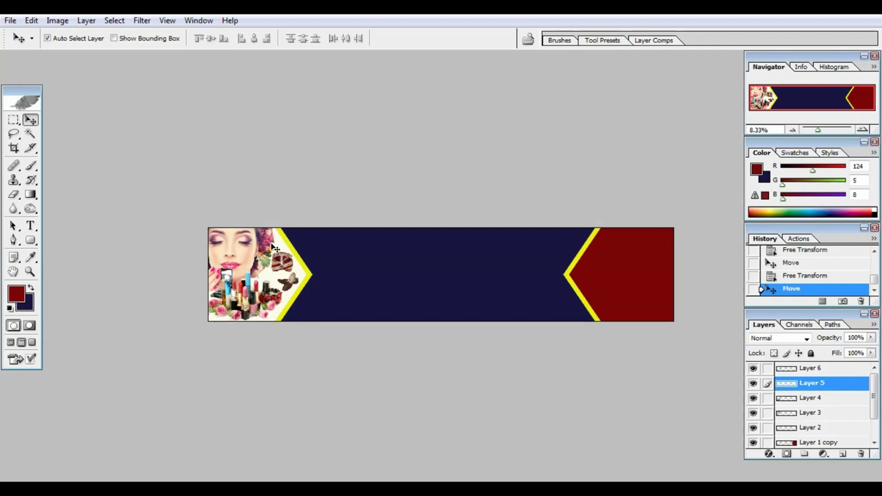
Add the Bengali title নিউ ফেমাস শপ and enlarge it to span the navy band.
key(t)
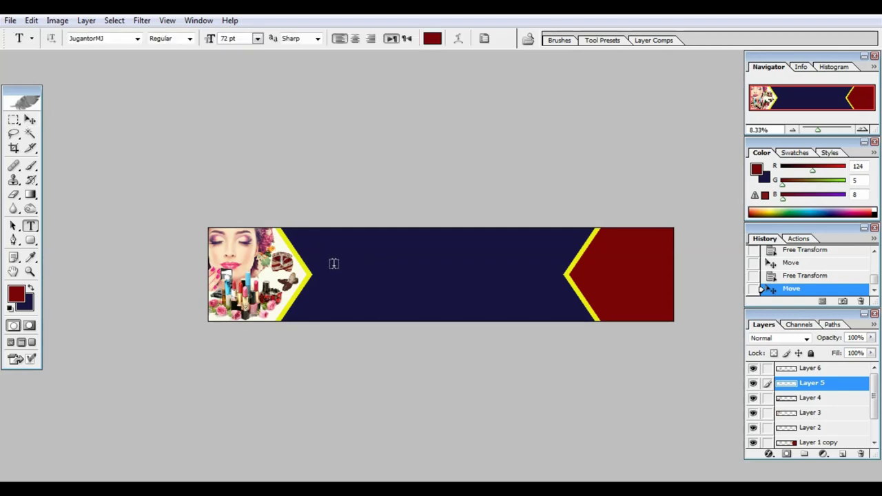
click(329, 255)
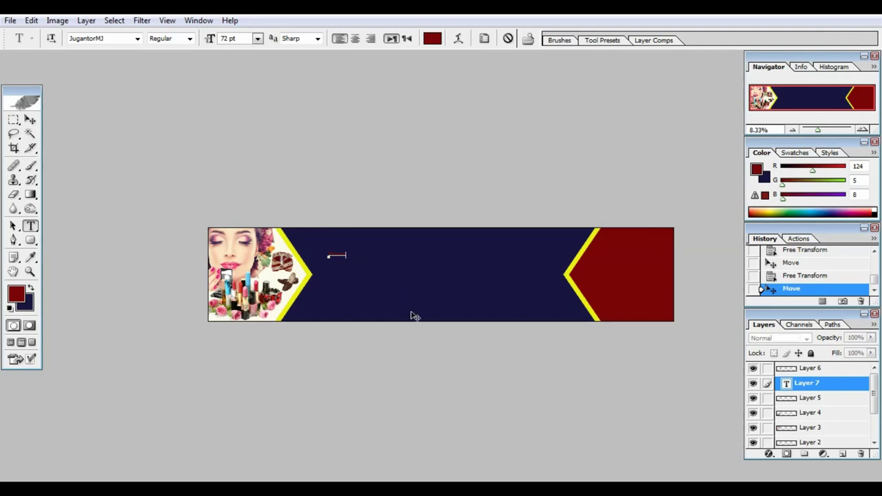
click(338, 253)
key(ctrl+v)
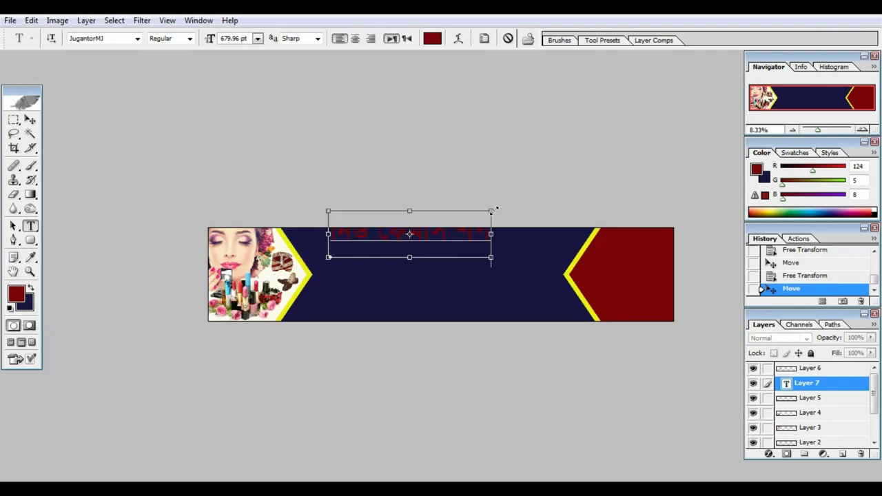
drag(494, 209, 564, 281)
key(ctrl+a)
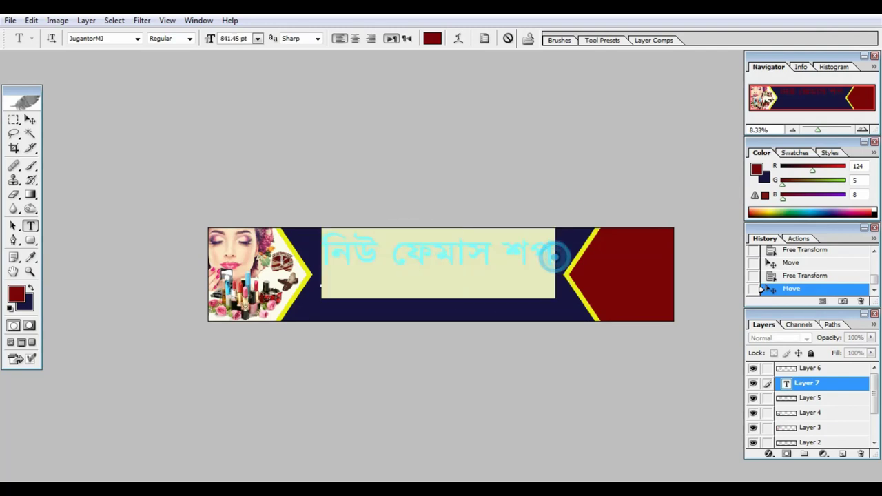
Colour the title text bright red F40B11.
click(433, 39)
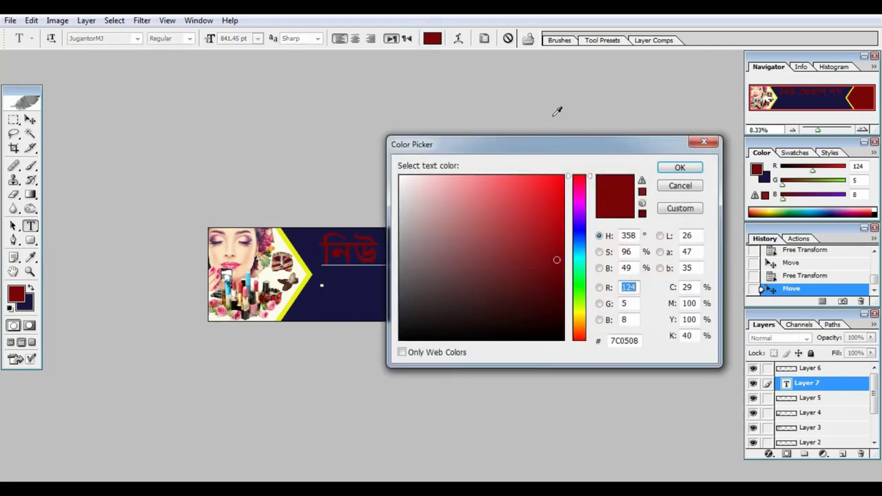
click(557, 182)
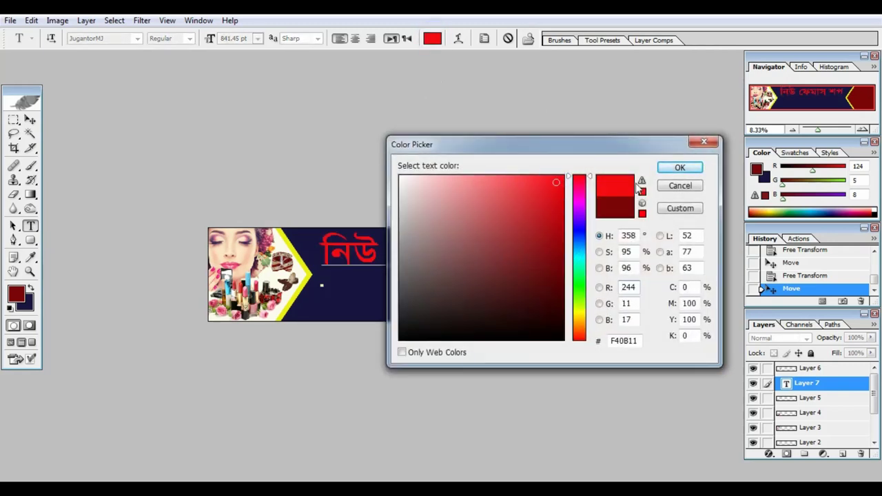
click(674, 168)
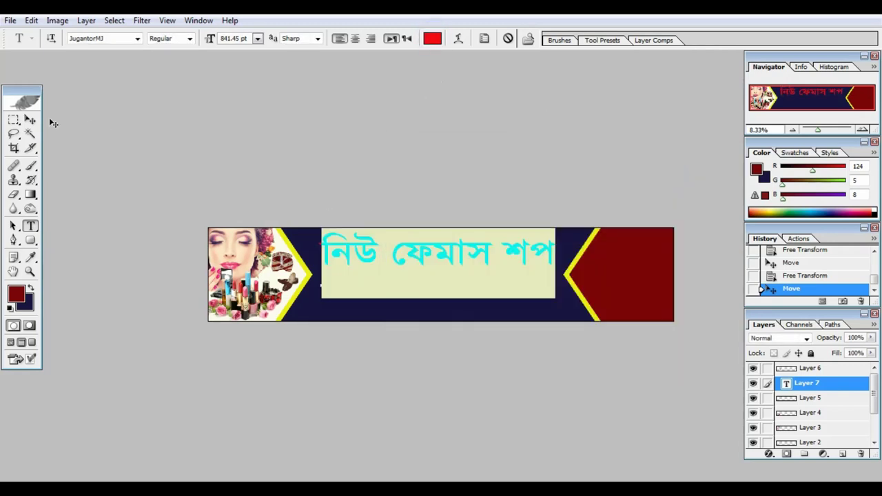
click(383, 247)
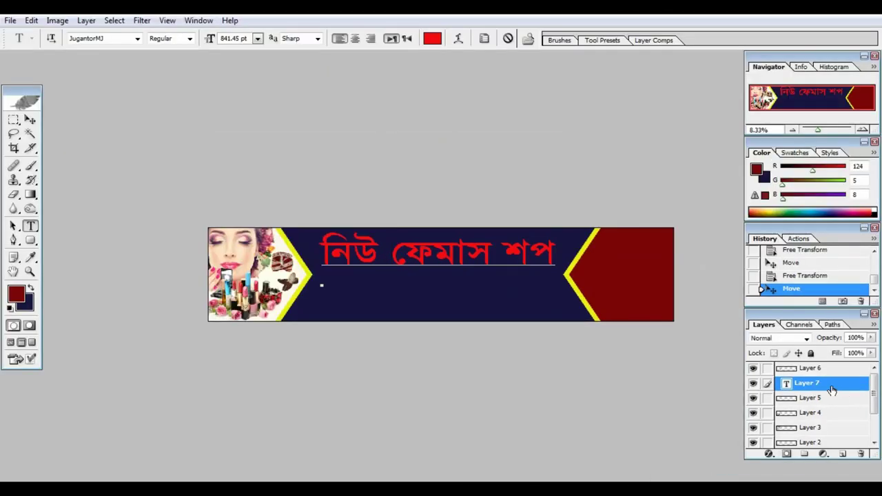
In the title layer's Blending Options, add a near-white FEF2F2 stroke.
click(831, 386)
right_click(827, 383)
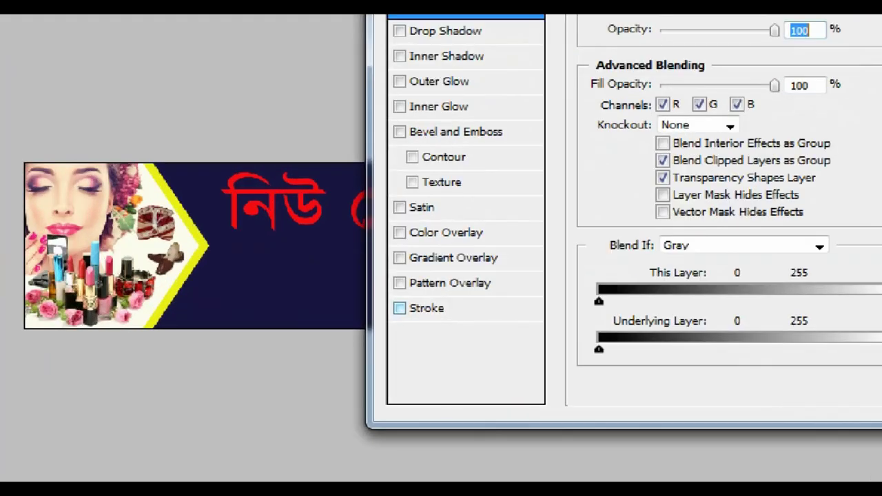
click(445, 310)
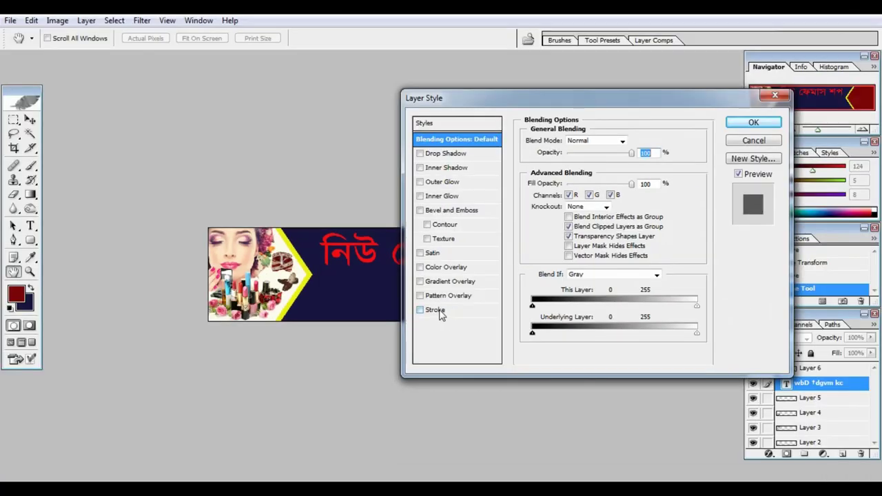
click(440, 311)
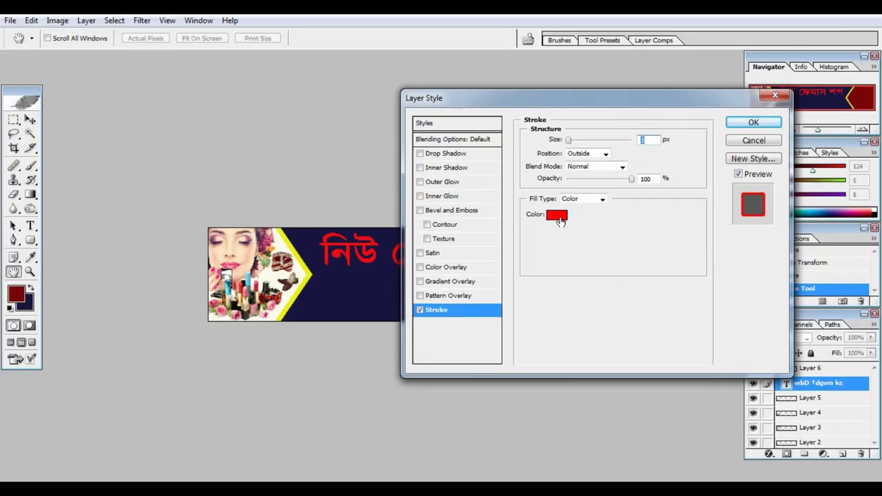
click(558, 217)
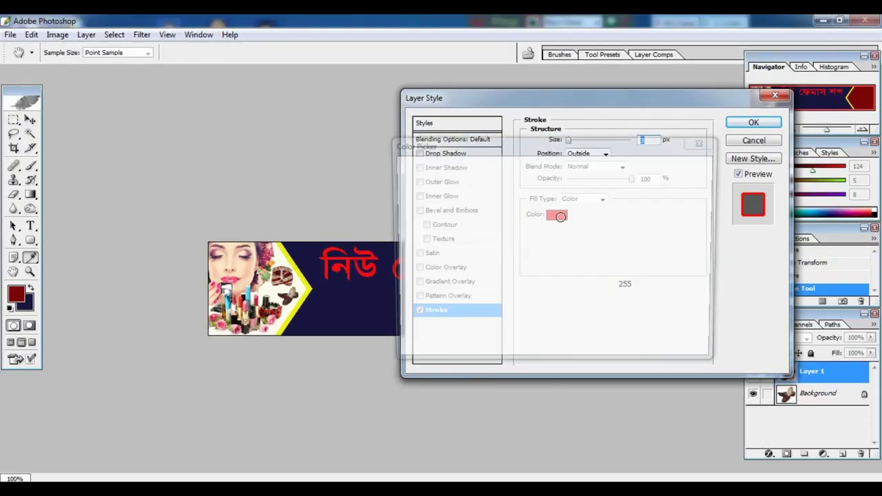
drag(424, 193, 407, 177)
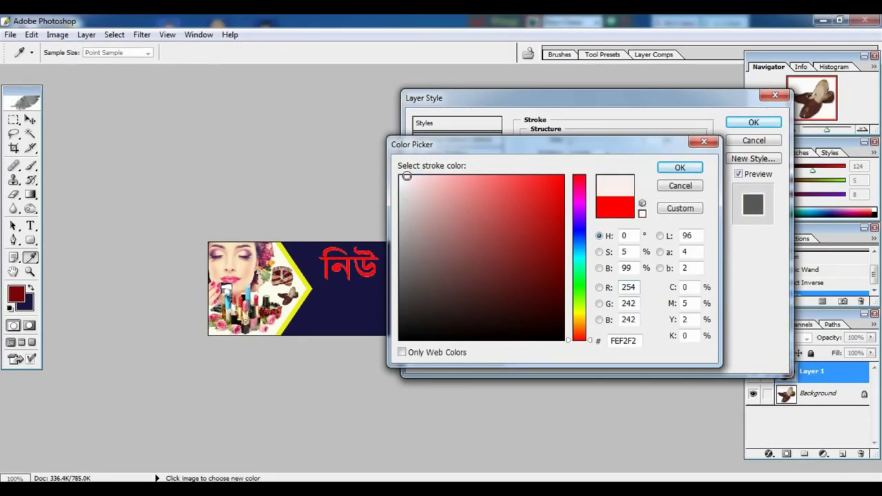
click(670, 167)
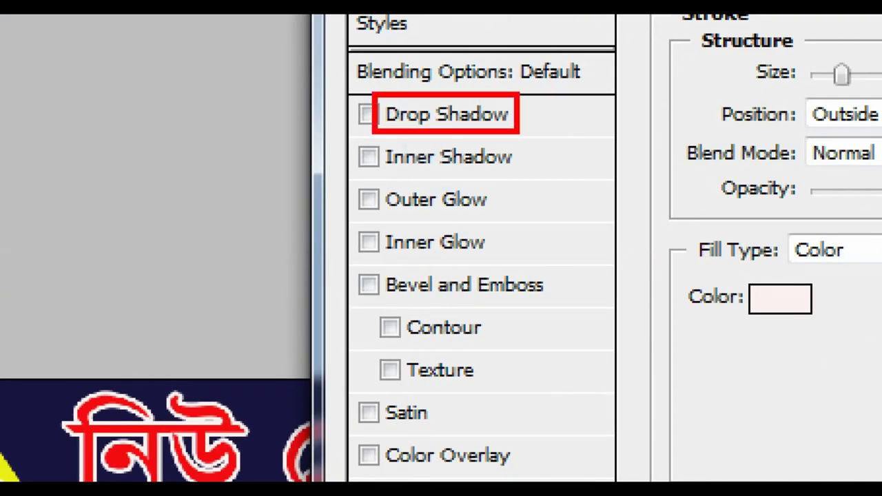
Add a drop shadow at distance 11 and a Multiply gradient overlay, then apply.
click(447, 154)
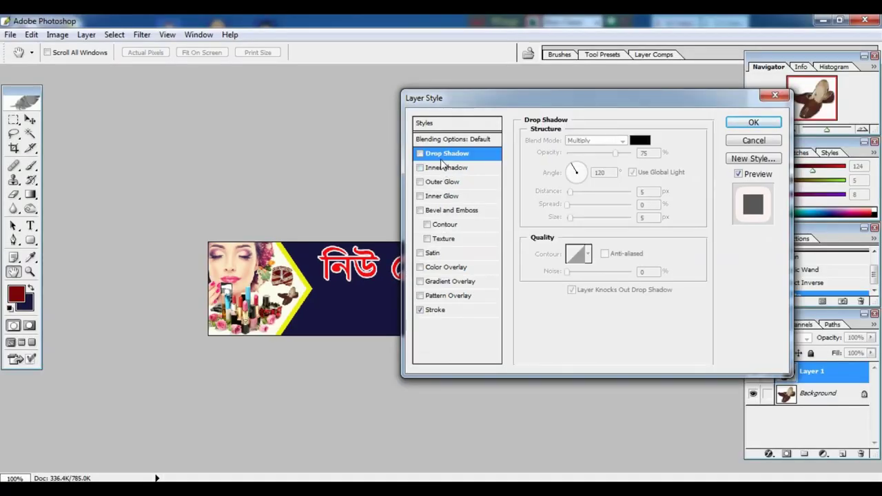
click(420, 153)
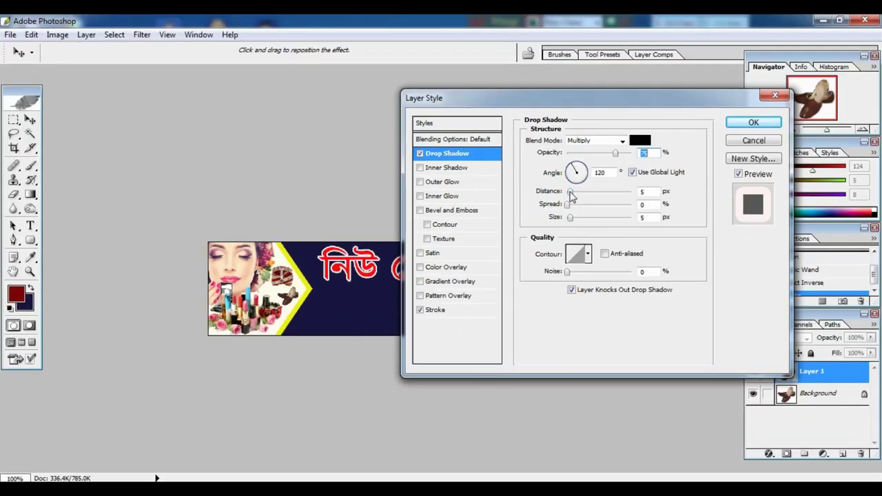
mouse_move(571, 192)
mouse_down()
mouse_move(587, 192)
mouse_move(582, 217)
mouse_move(574, 204)
mouse_up()
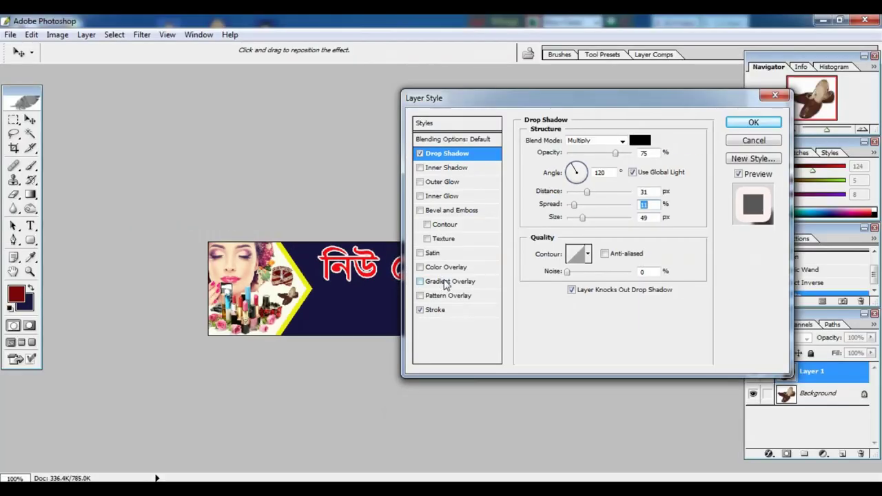
click(444, 281)
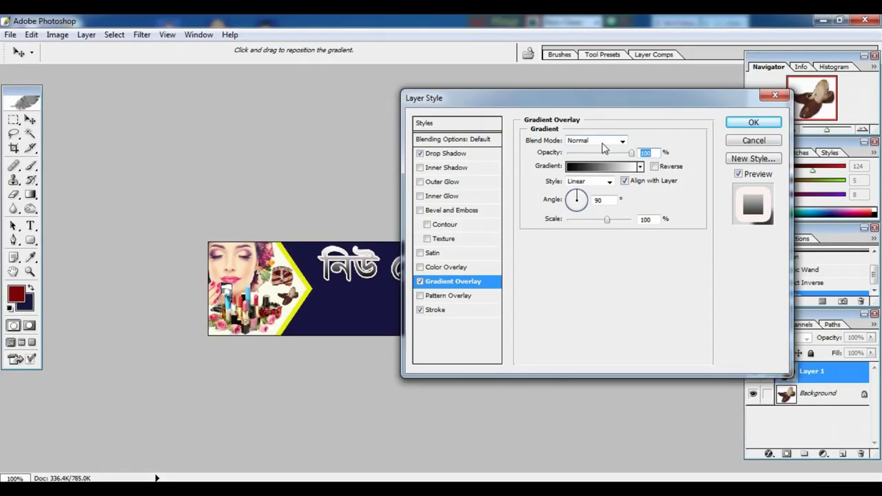
click(603, 142)
click(586, 182)
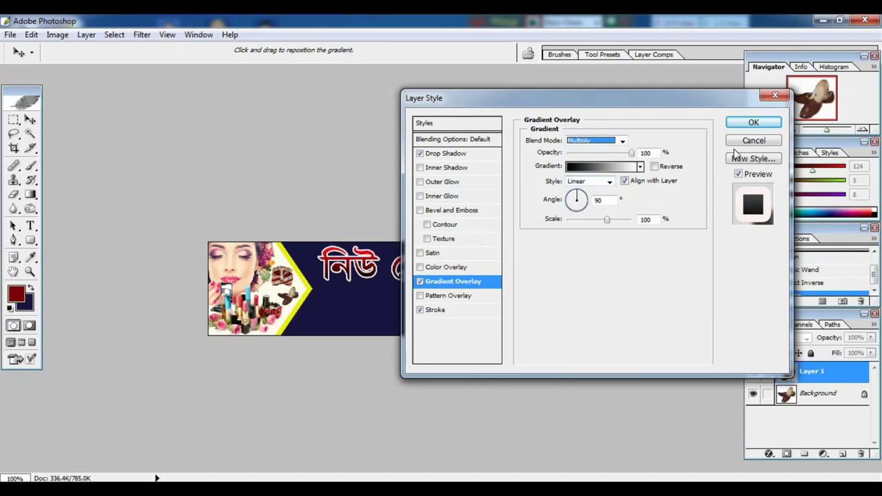
click(755, 123)
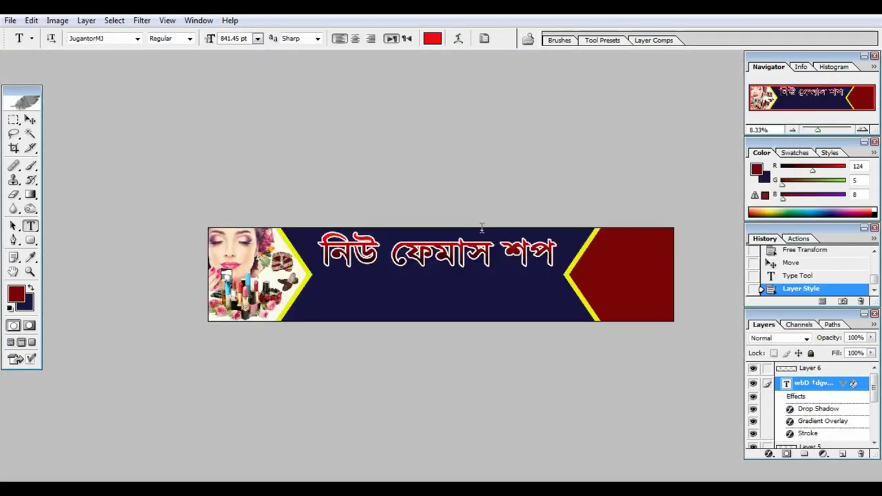
Start a text line below the title with a near-white text colour.
key(ctrl+plus)
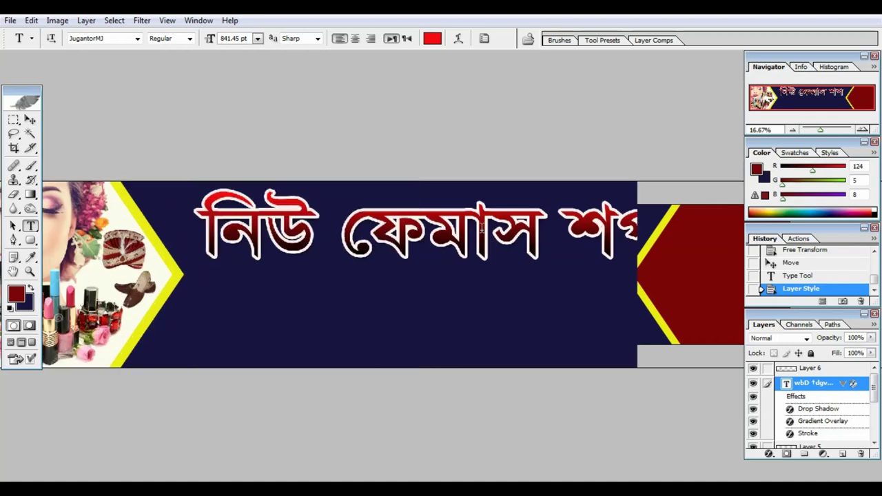
key(ctrl+minus)
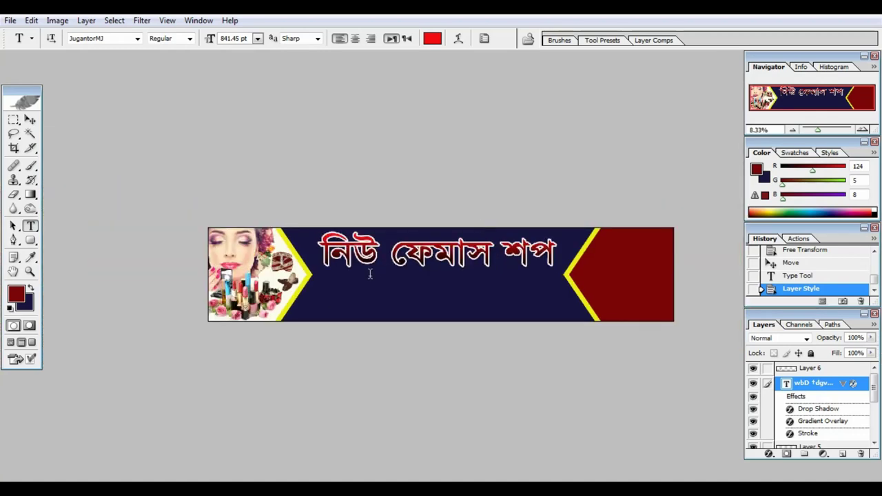
click(325, 297)
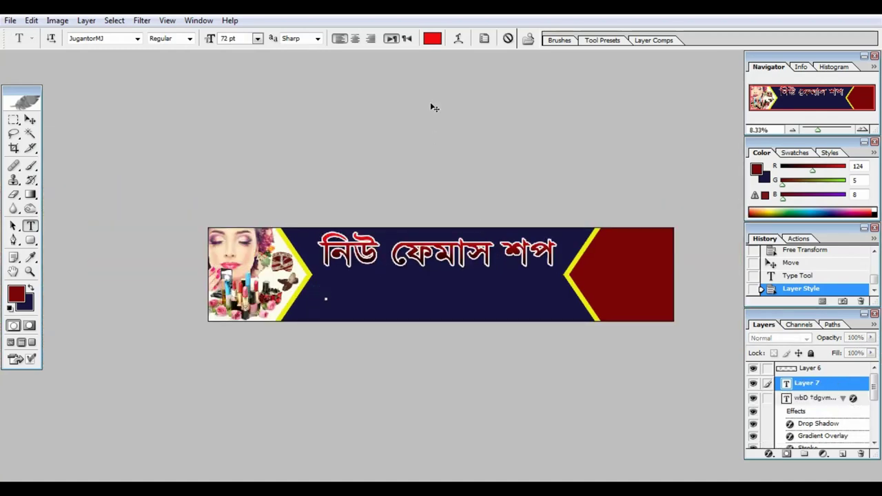
click(430, 43)
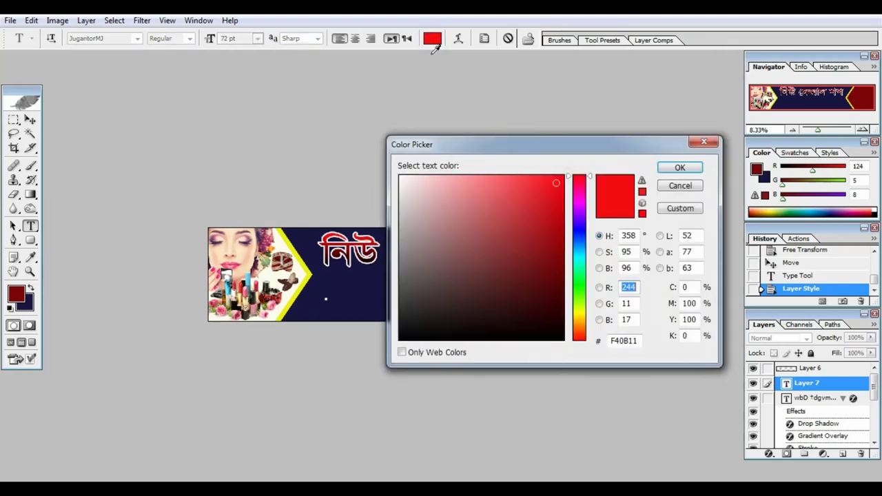
drag(412, 190, 404, 179)
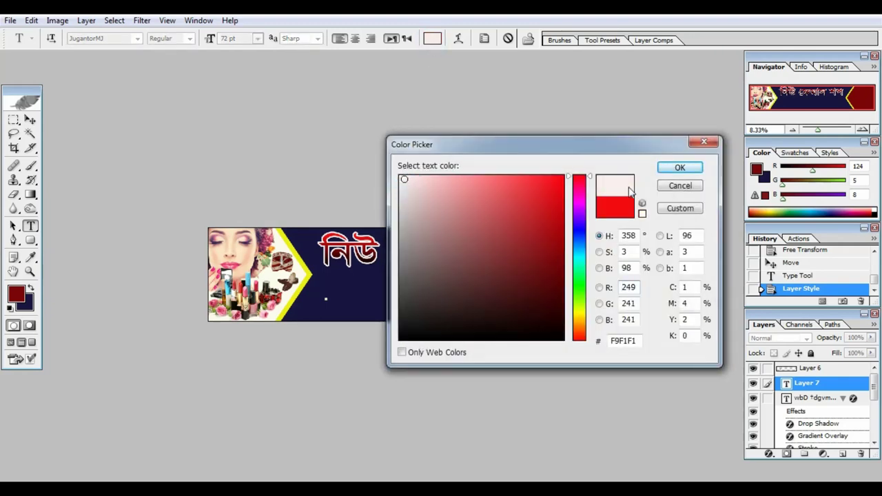
click(680, 168)
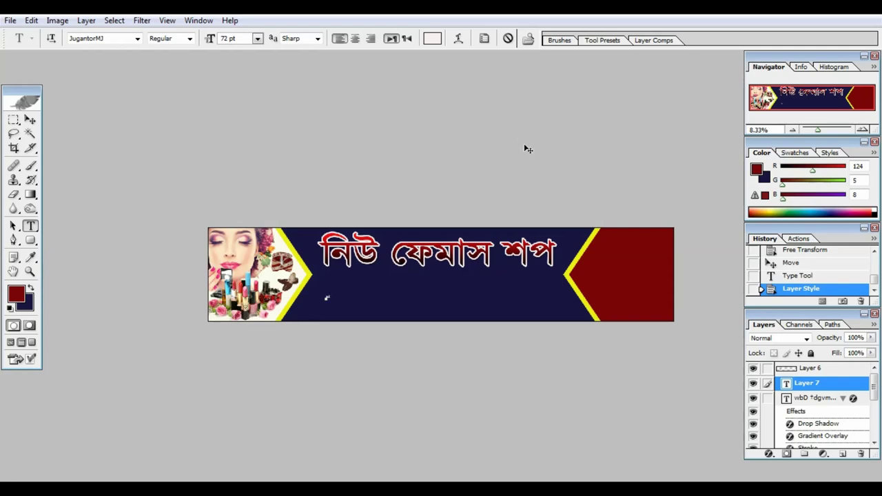
Type the tagline এখানে দেশি- বিদেশী কসমেটিক্স ও বিয়ের সামগ্রী পাওয়া যায় and fit it on the band.
click(330, 299)
text(এখানে দে)
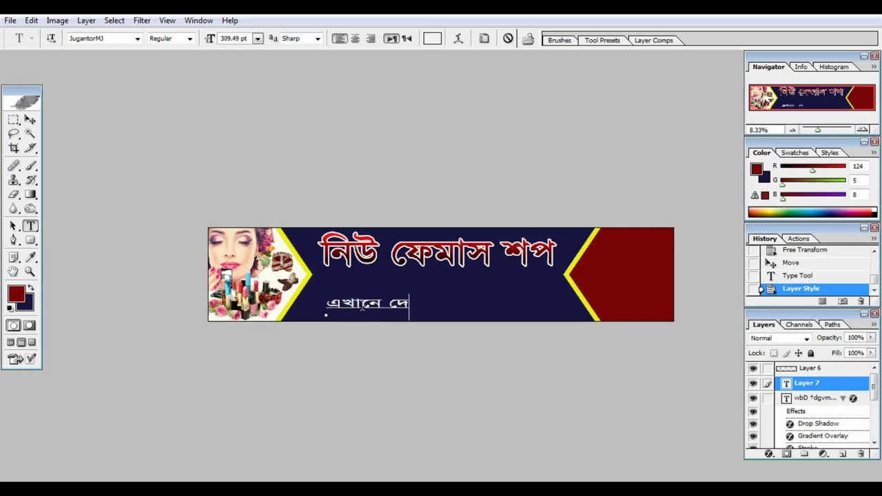
text(শি ি- বিদেশী)
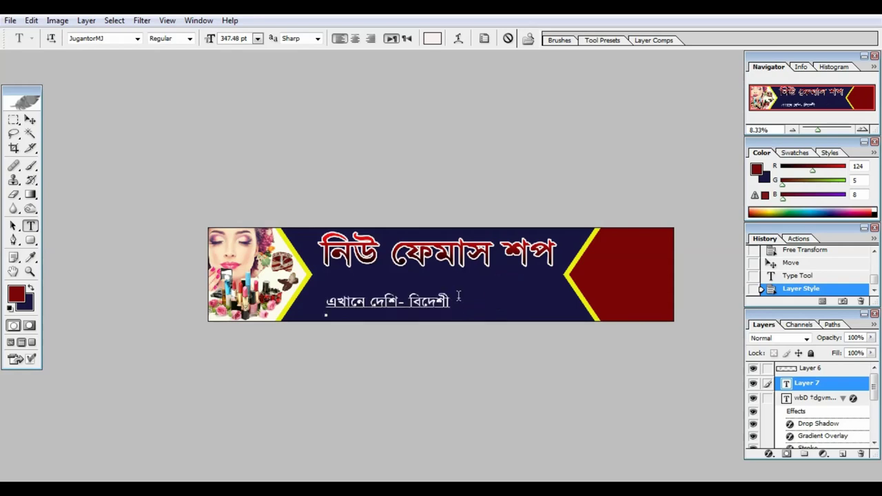
key(ctrl+plus)
text(কসমেটিক্স ও বি)
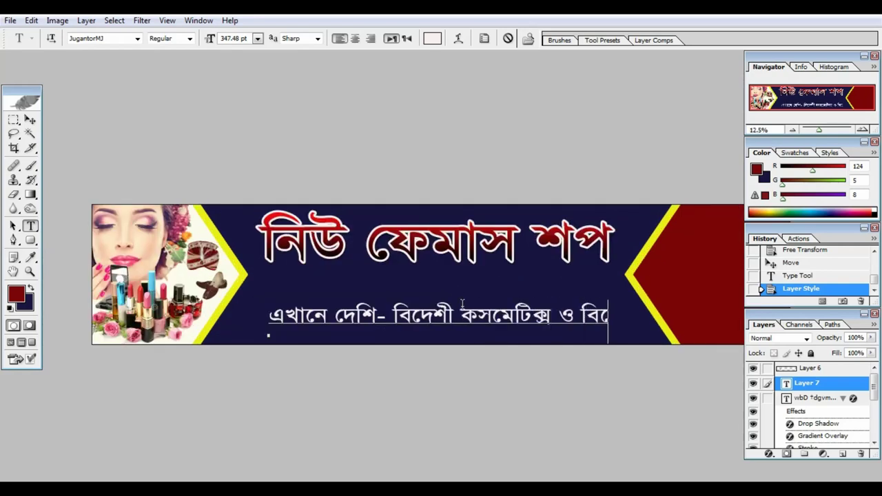
text(য়ের সামগ্রী পাওয়)
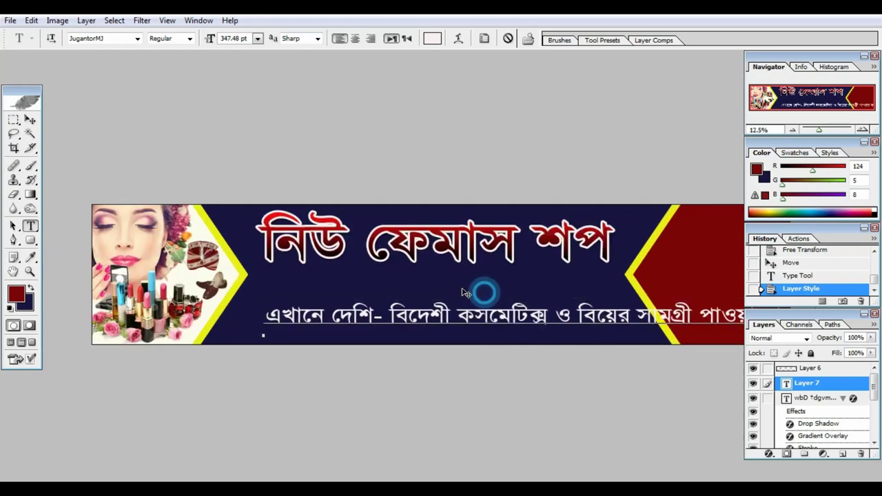
text(া যায় ।)
drag(490, 297, 407, 304)
drag(189, 342, 223, 342)
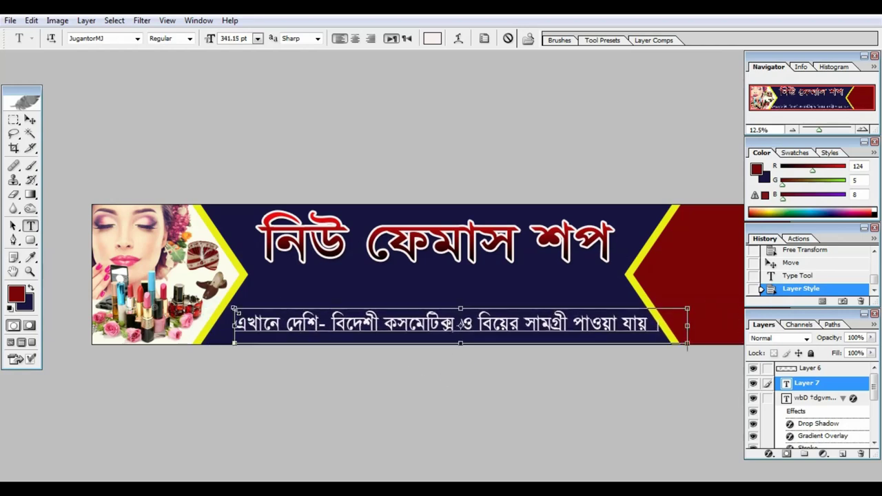
Enlarge the red shop-name headline to fill the navy band.
click(30, 120)
click(427, 241)
key(ctrl+t)
drag(612, 263, 625, 295)
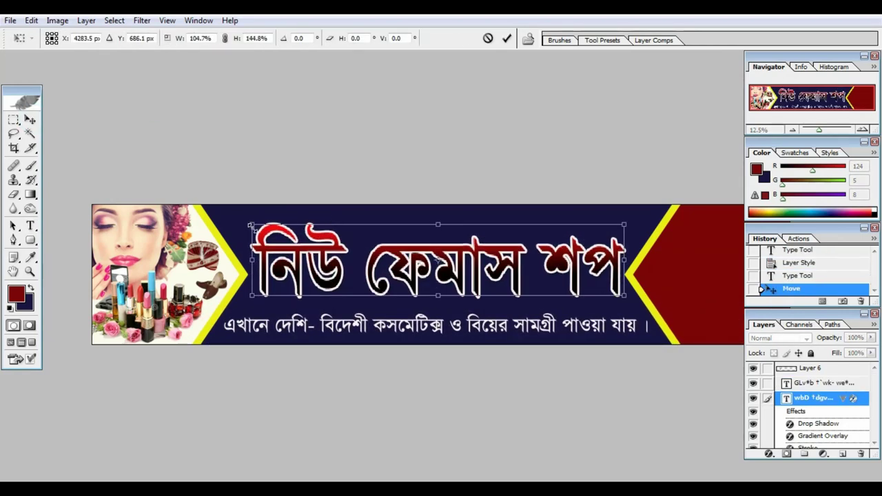
click(507, 38)
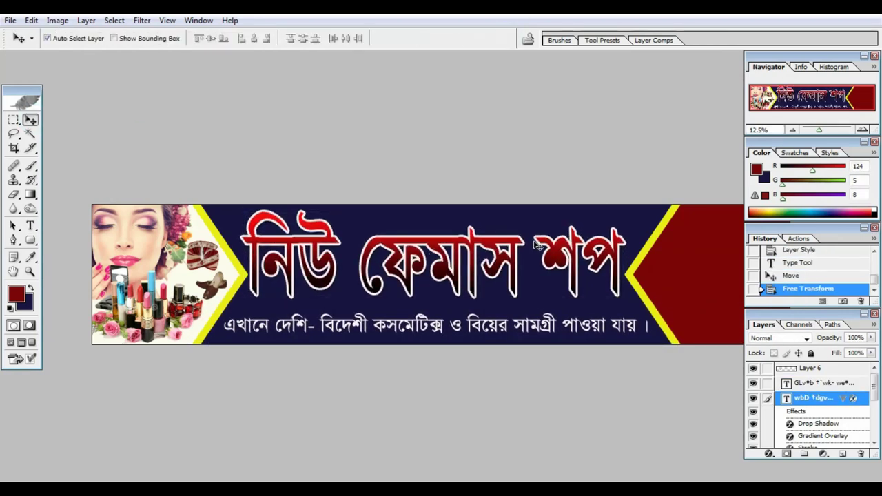
drag(574, 276, 517, 243)
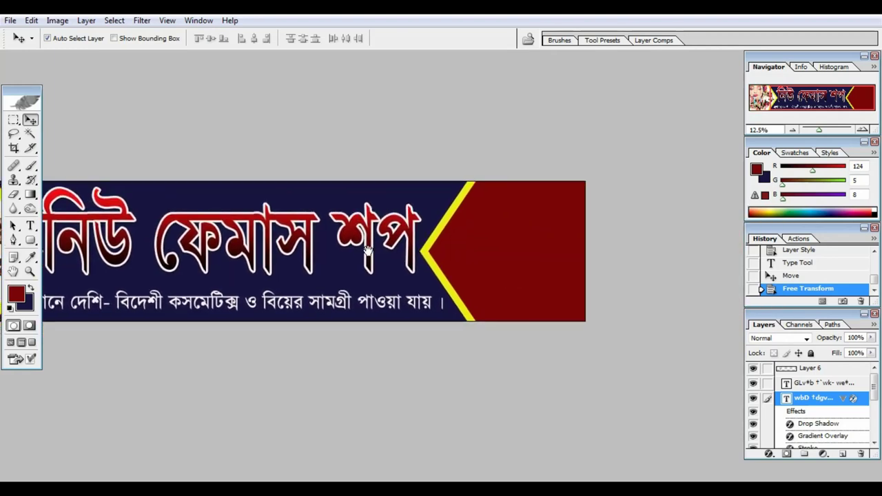
Start a new text block on the maroon panel with the text colour set to white.
click(29, 226)
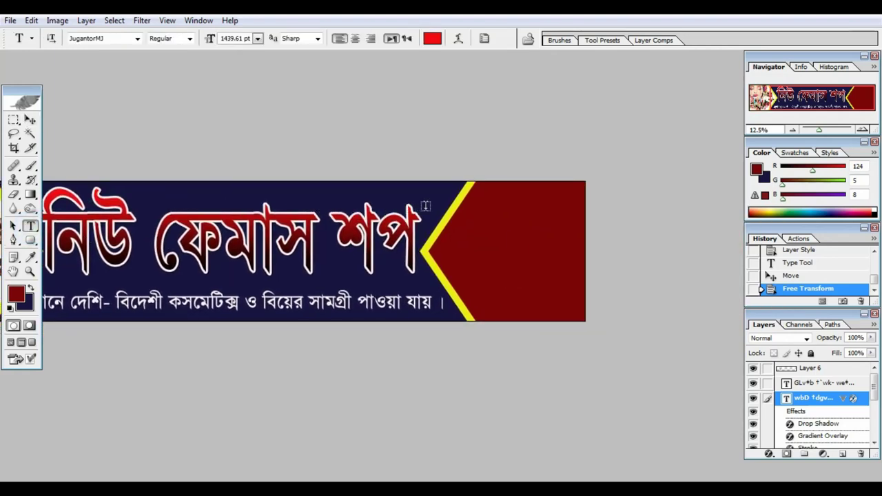
click(483, 196)
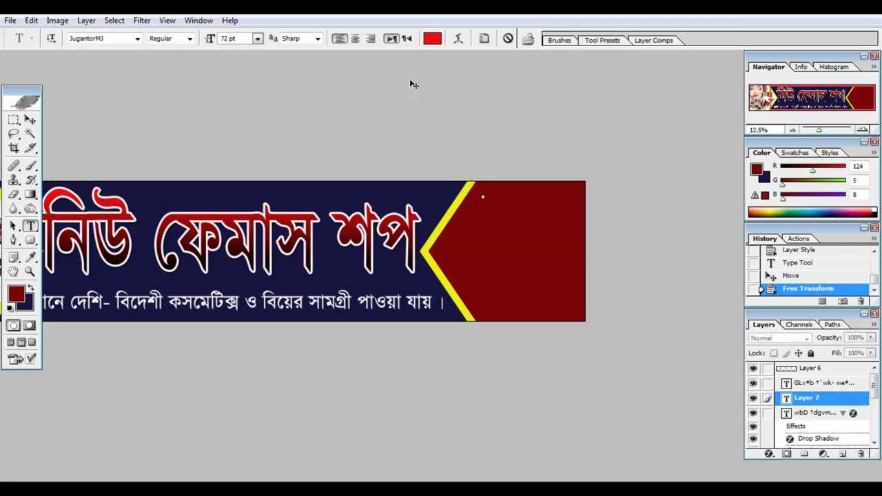
click(433, 43)
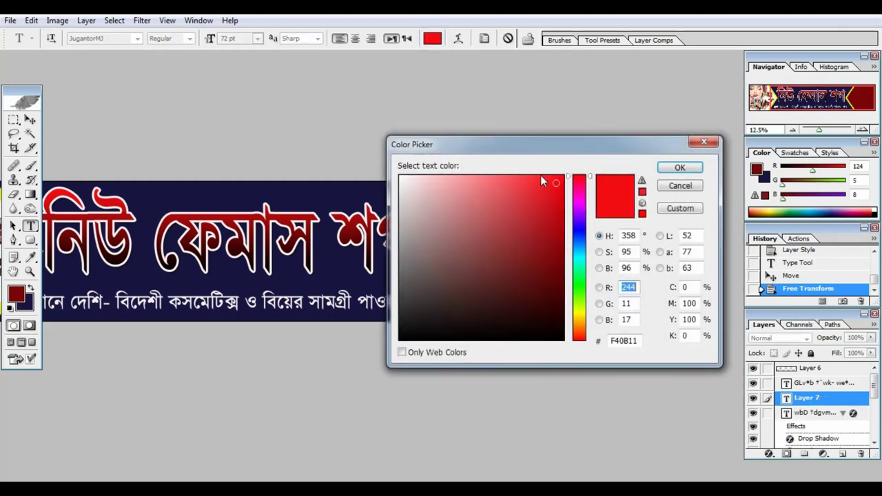
drag(421, 186, 406, 179)
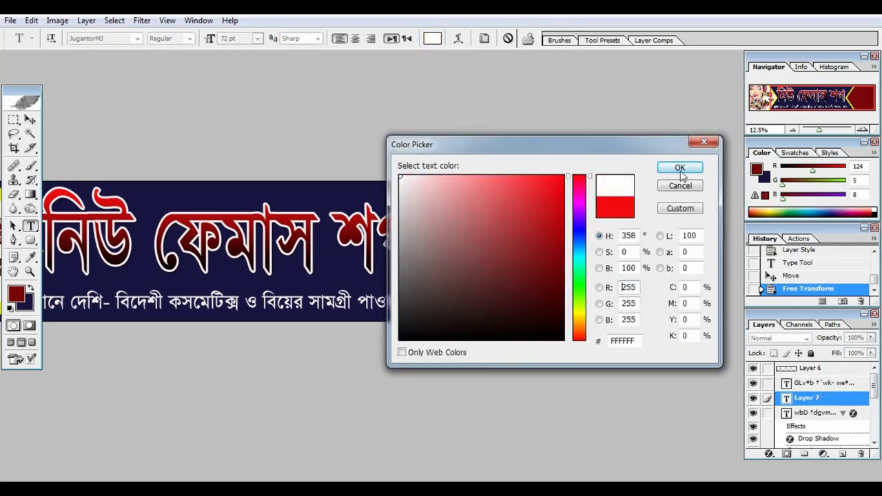
click(680, 168)
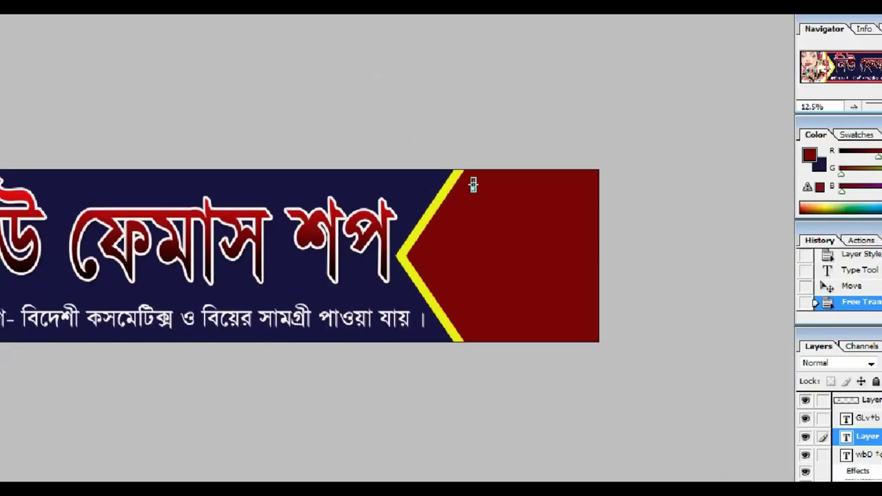
Type the owner's name and mobile number as the first two lines, resizing the text box.
text(প্রোঃ)
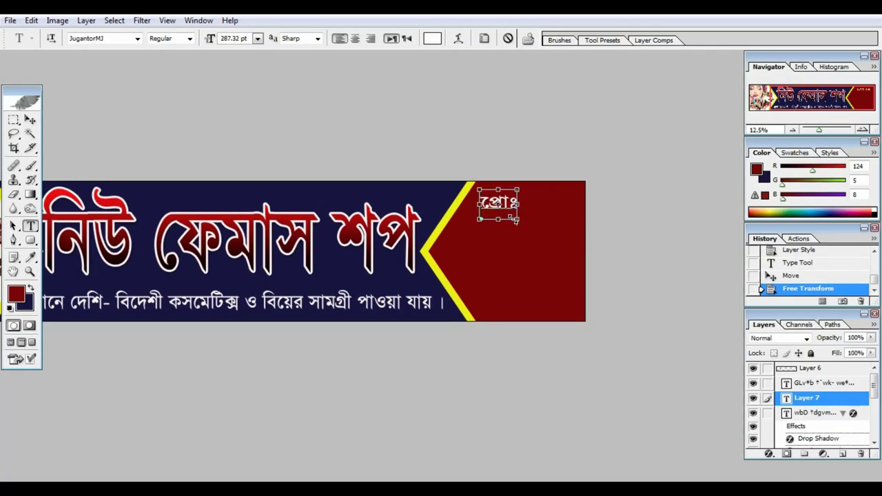
key(ctrl+plus)
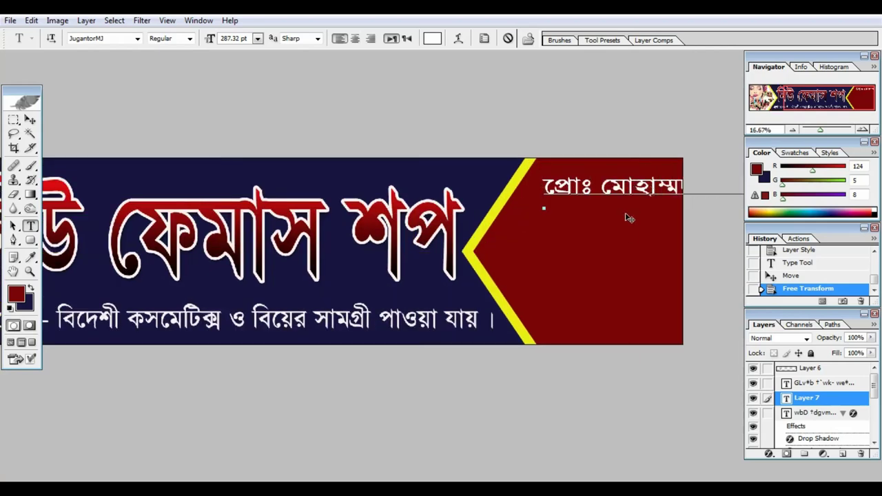
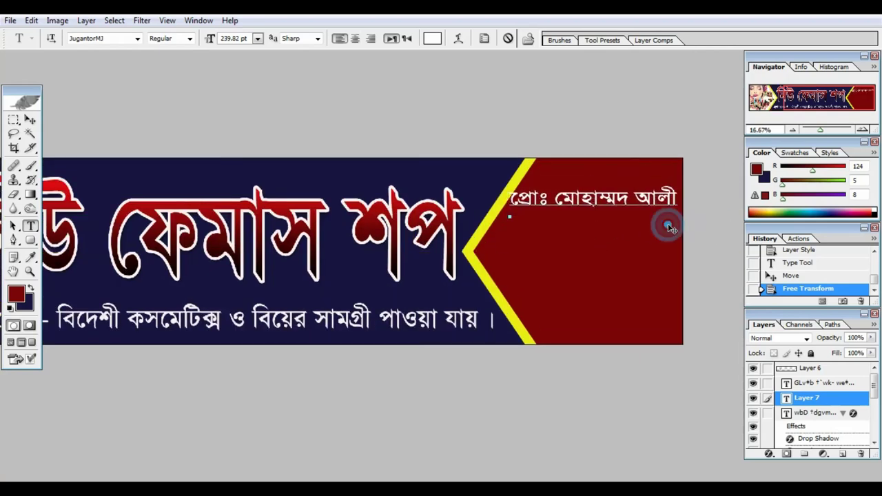
key(Return)
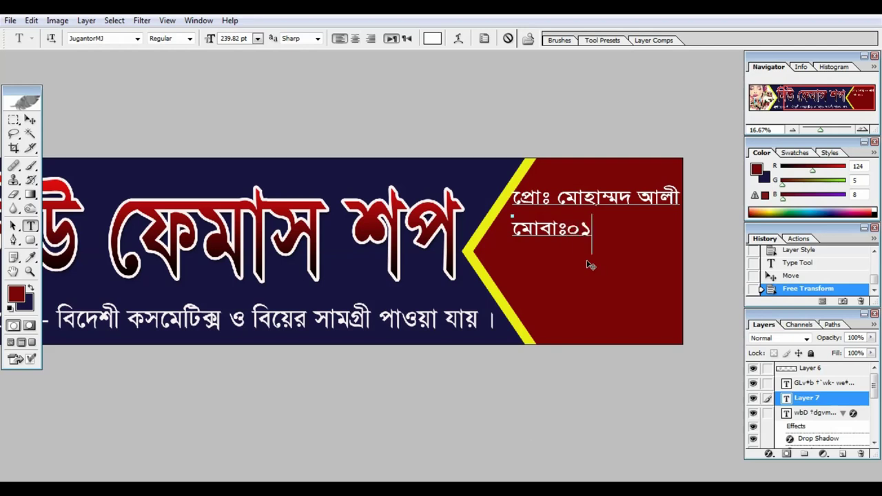
drag(586, 262, 567, 276)
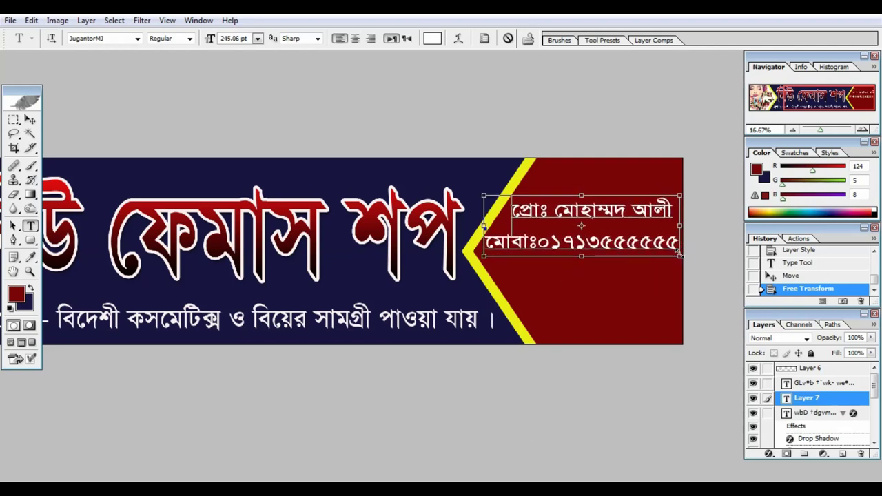
Add the three shop address lines (market gate, town, postcode) and commit the text.
key(Return)
text(নিউ মার্কেট ১ম)
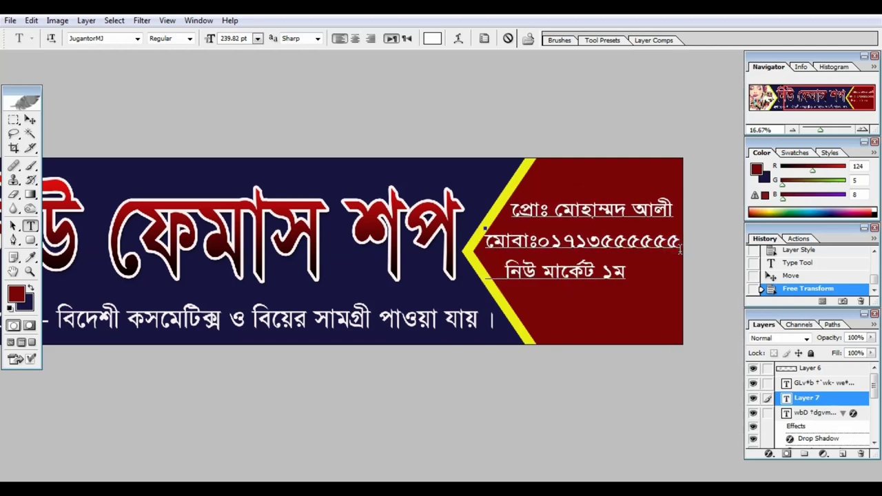
text( গেইট)
key(Return)
text(শেরপুর টাউন)
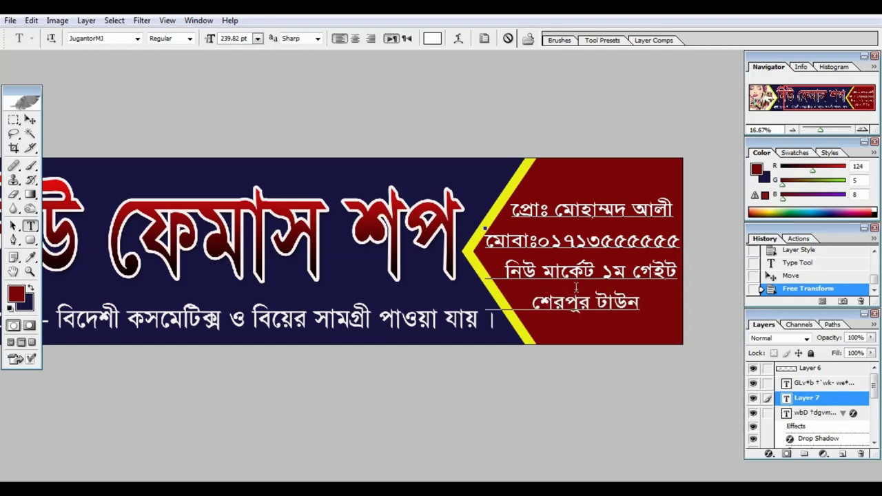
key(Return)
text(শেরপুর- ২১০০ ।)
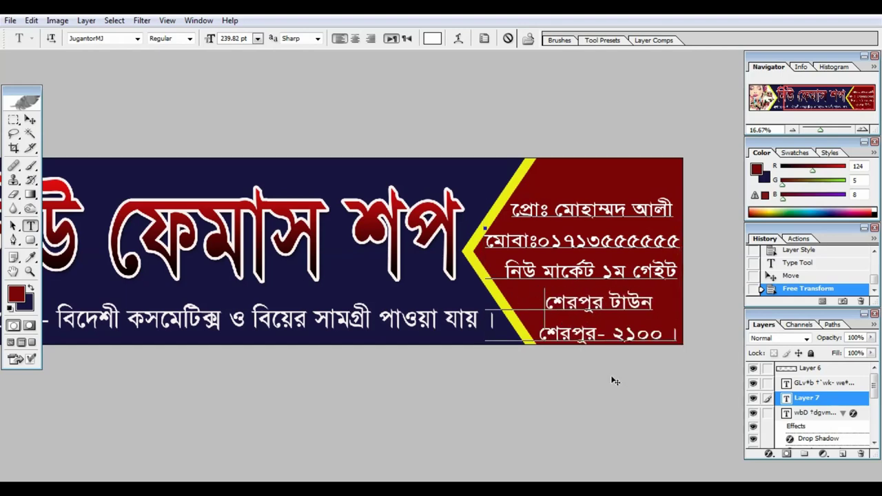
click(31, 121)
key(ctrl+minus)
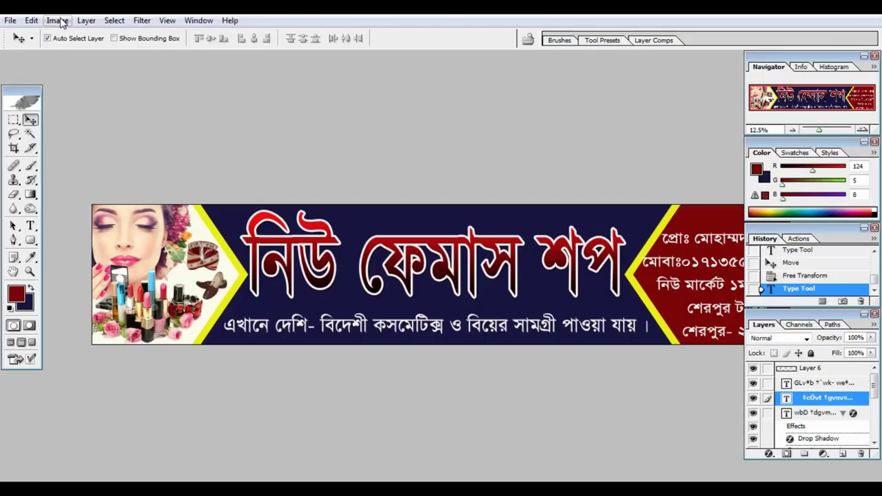
Enlarge the canvas by a relative 0.5 inch in width and height in Canvas Size.
click(62, 22)
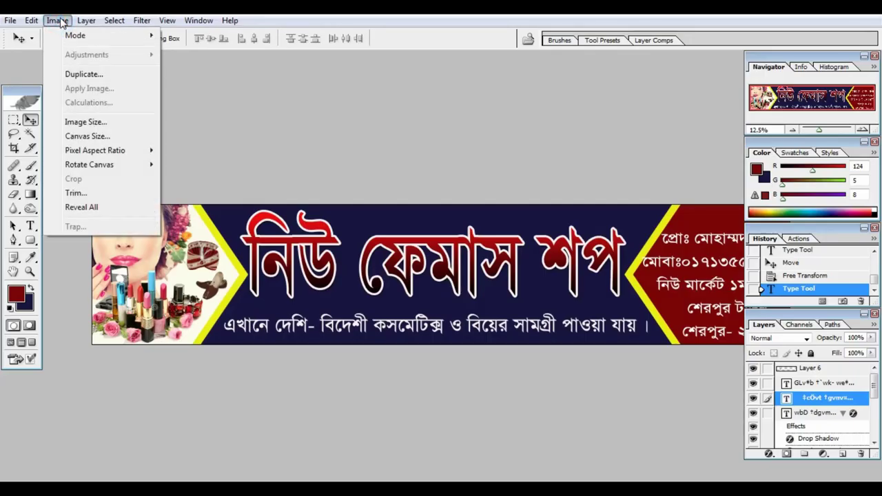
click(88, 137)
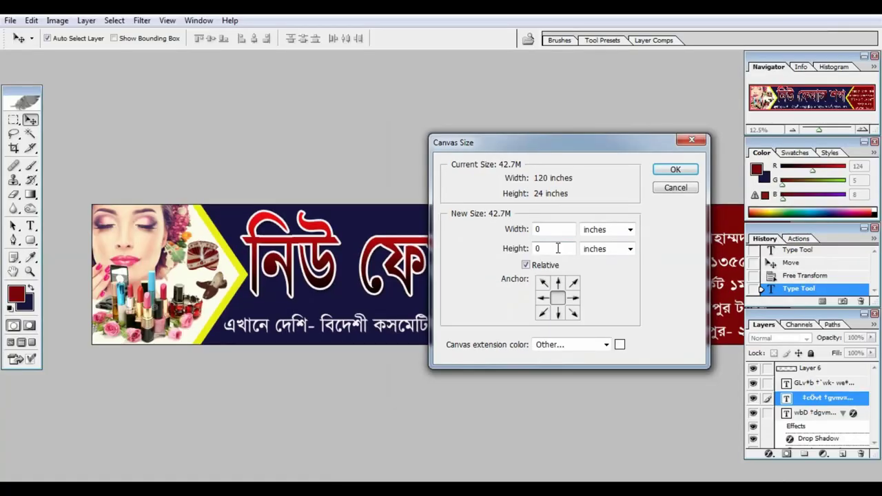
click(546, 232)
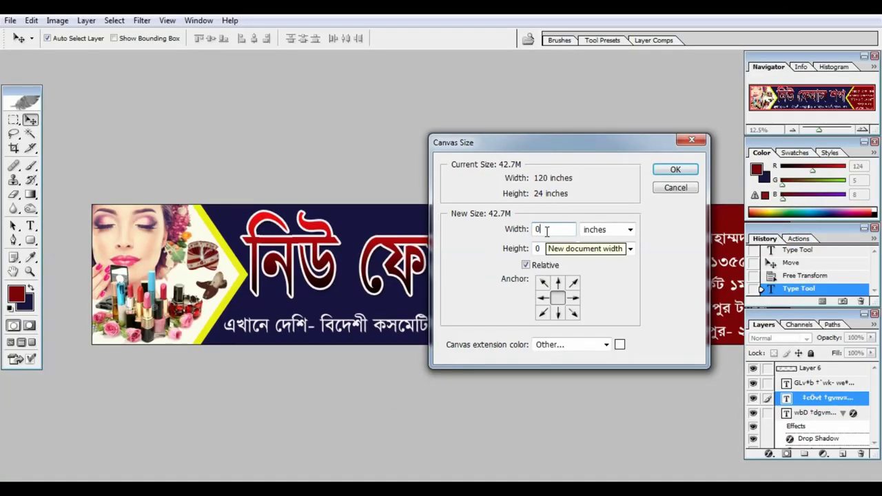
text(.5)
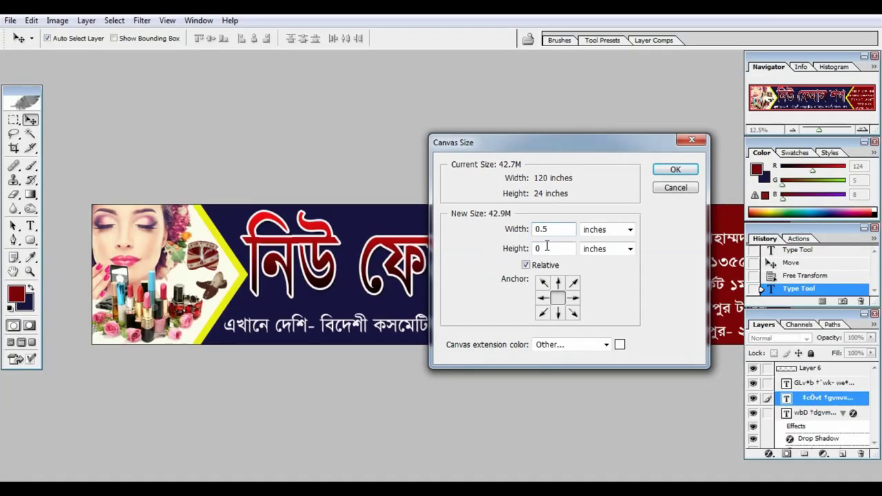
click(546, 246)
text(.5)
click(675, 172)
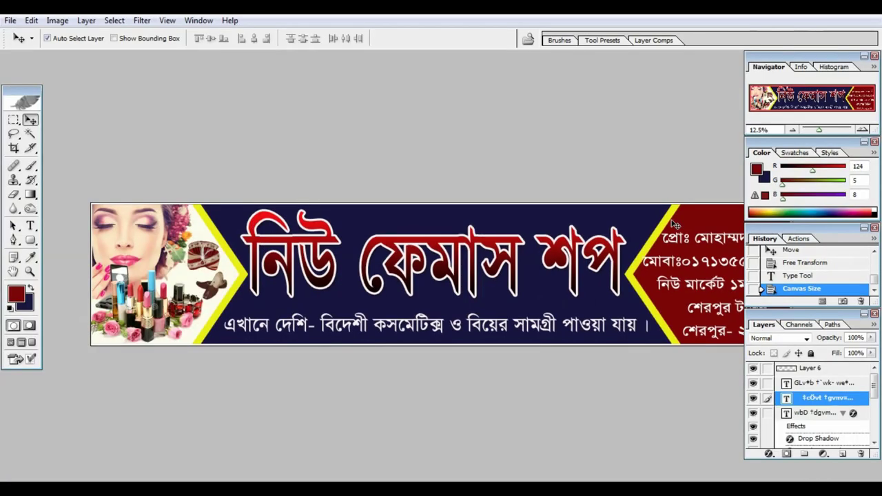
key(ctrl+minus)
key(ctrl+minus)
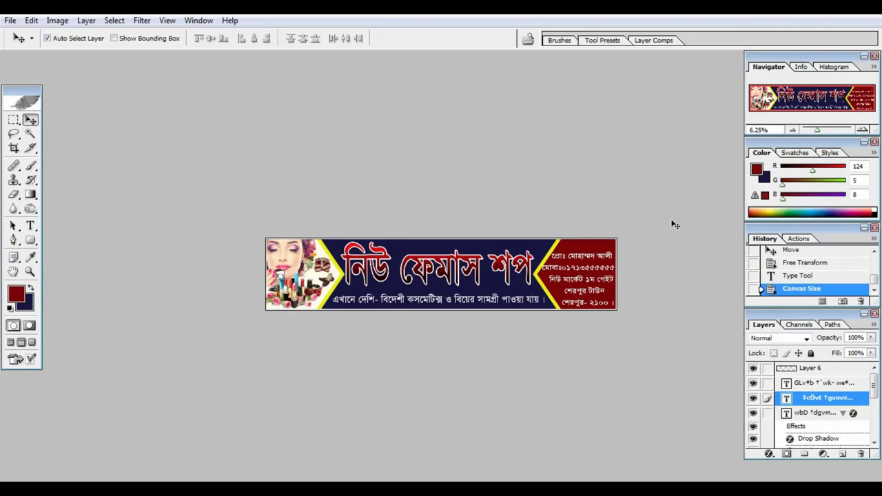
key(ctrl+plus)
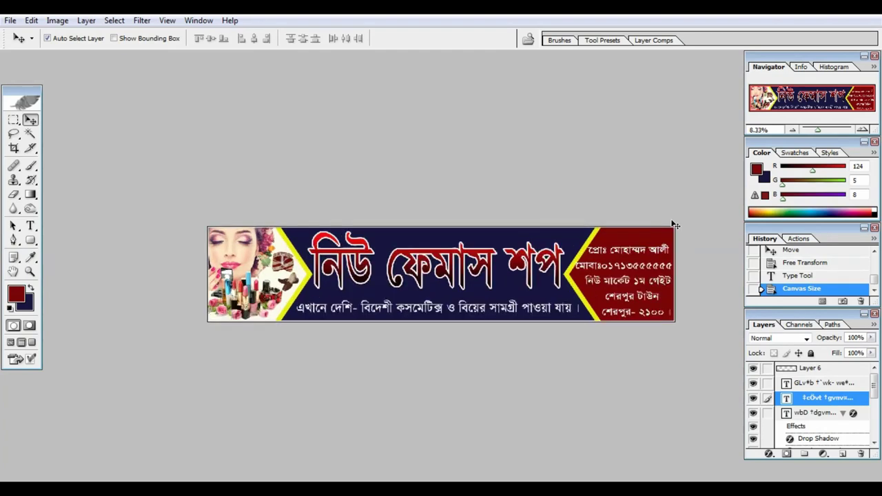